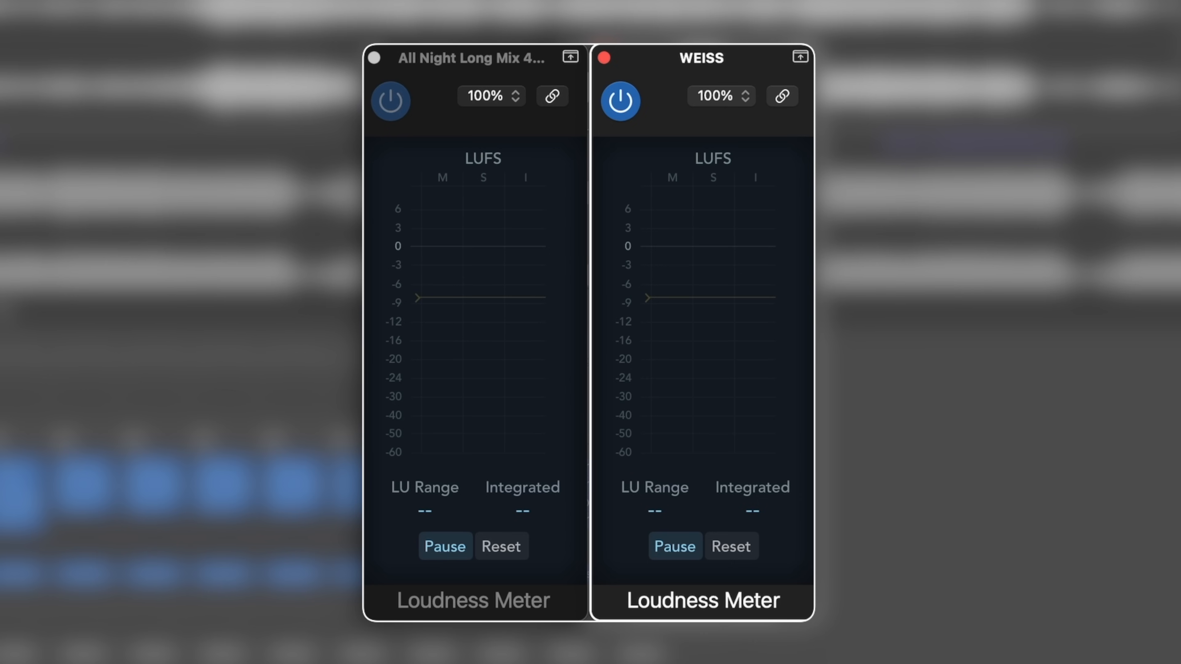
Step: Play the looped section and alternate the solo between the All Night Long mix track and the WEISS track to compare the masters
key(space)
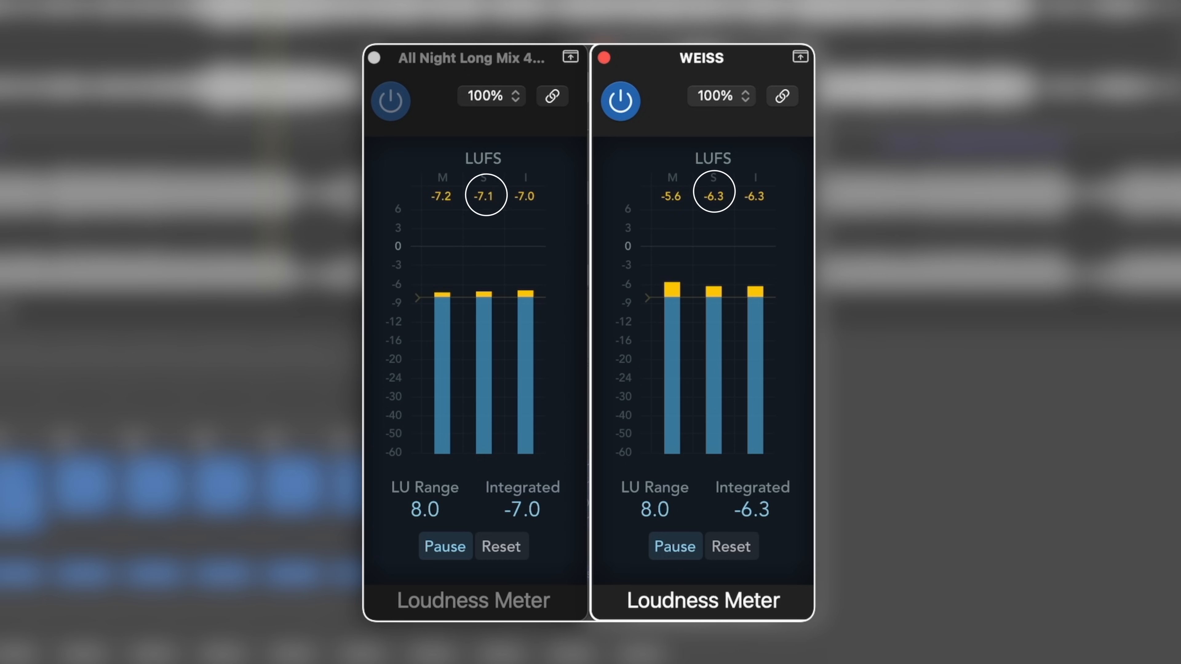
key(s)
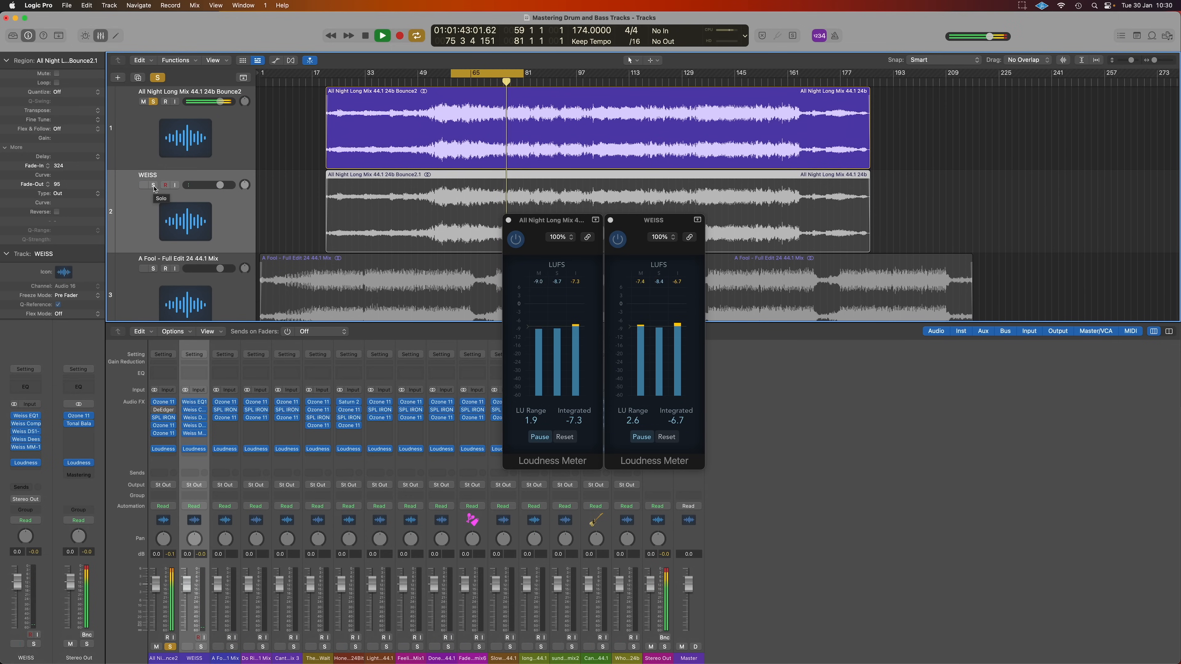
alt+click(154, 185)
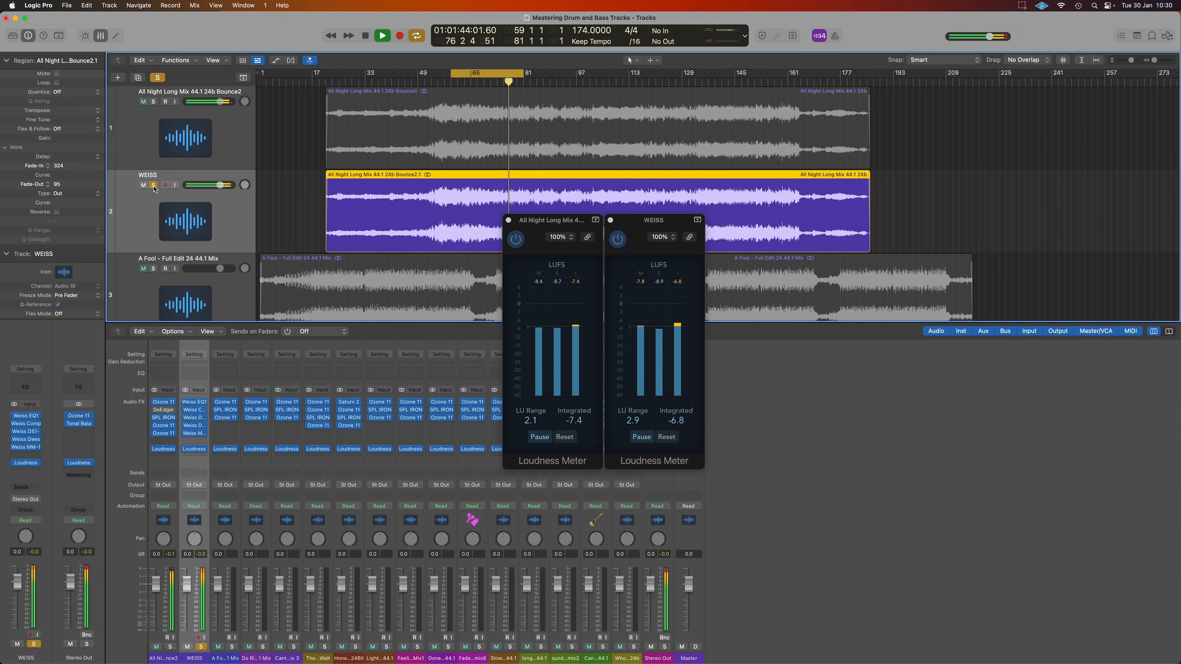
alt+click(153, 101)
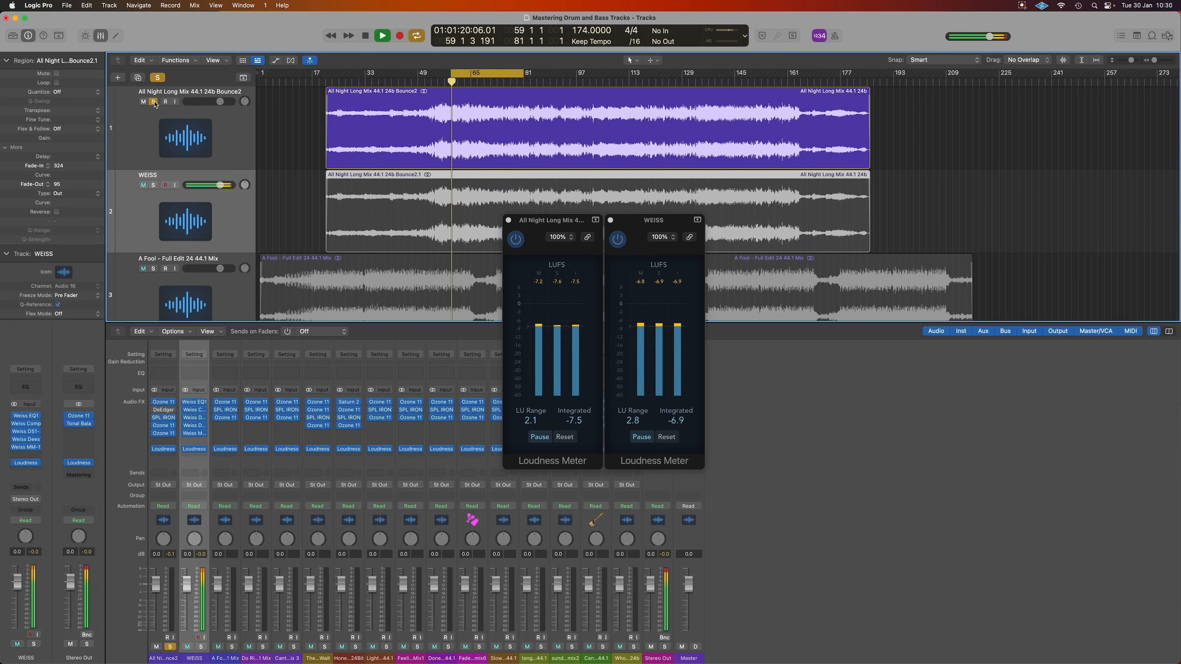
alt+click(153, 185)
key(space)
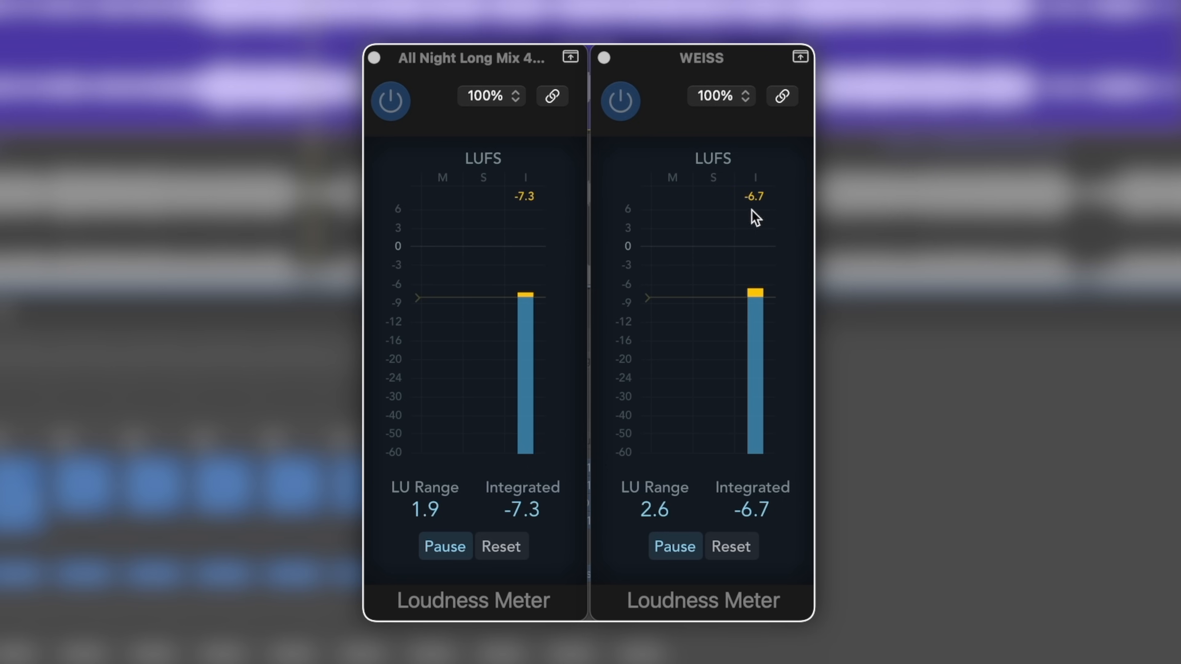
Step: Play the loop to compare both tracks' Loudness Meter readings, stop playback and close the meters
key(space)
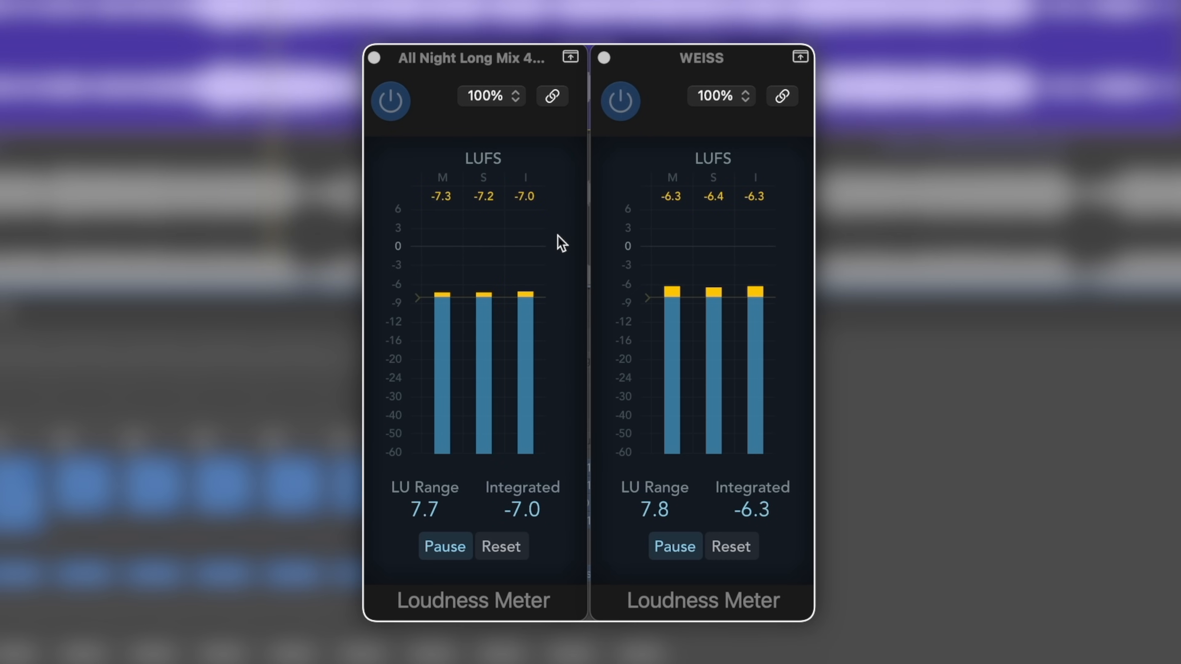
key(space)
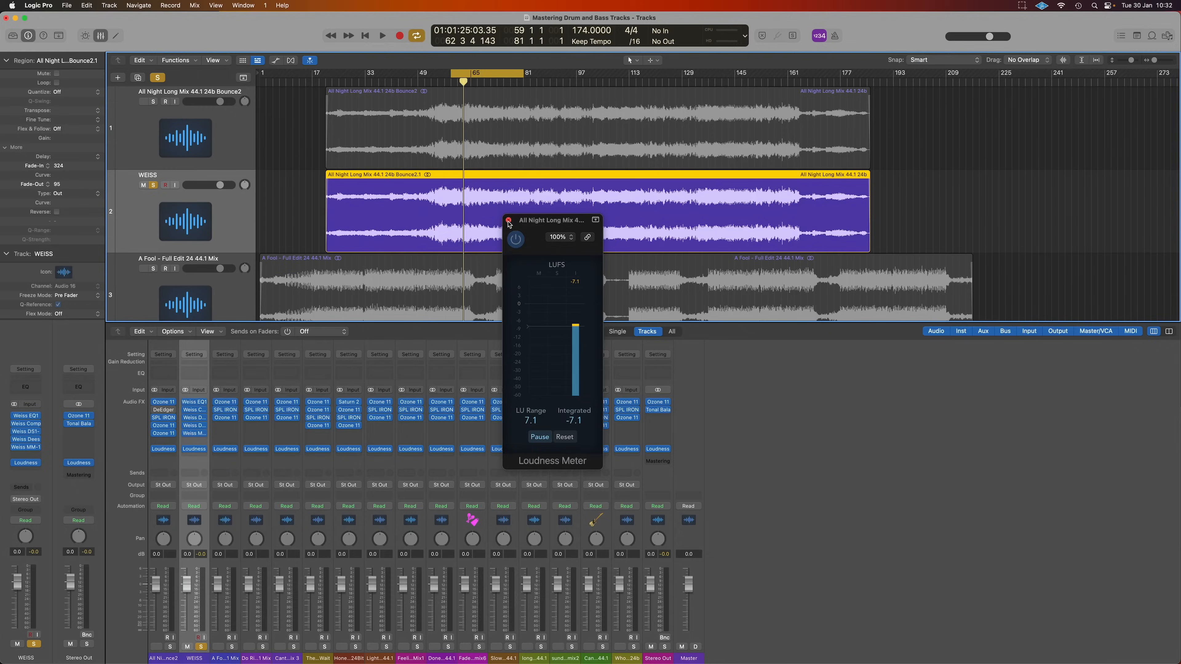
click(508, 224)
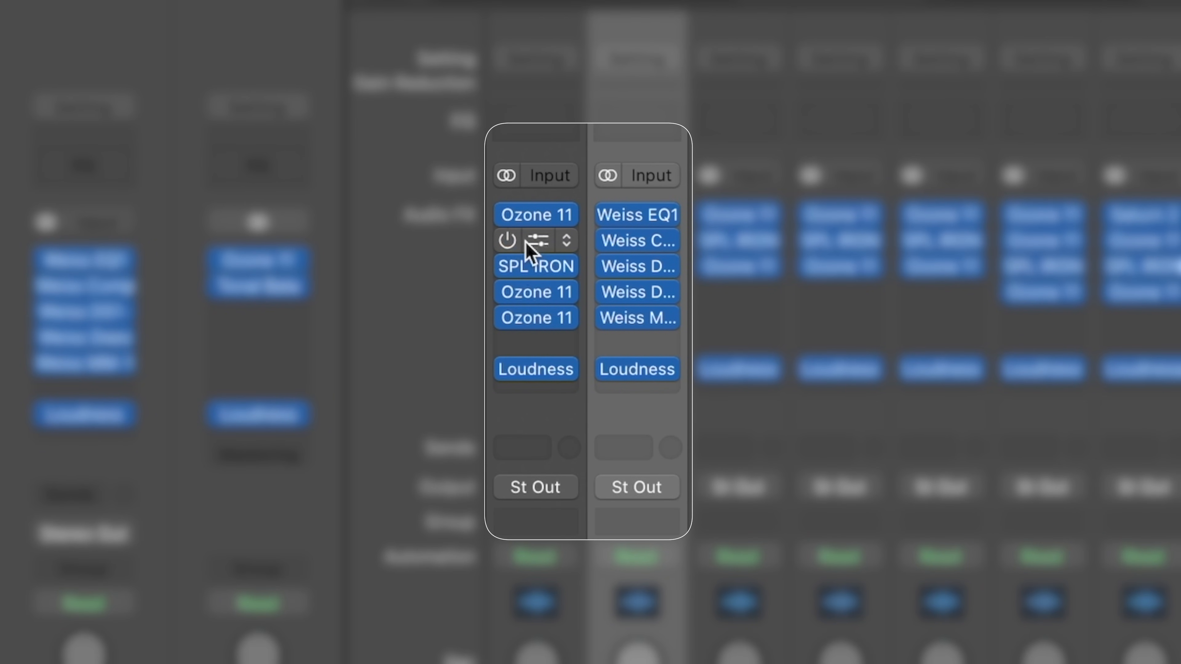
Step: Examine the SPL IRON compressor settings in the All Night Long mix channel's effects chain and close the plug-in
mouse_move(537, 229)
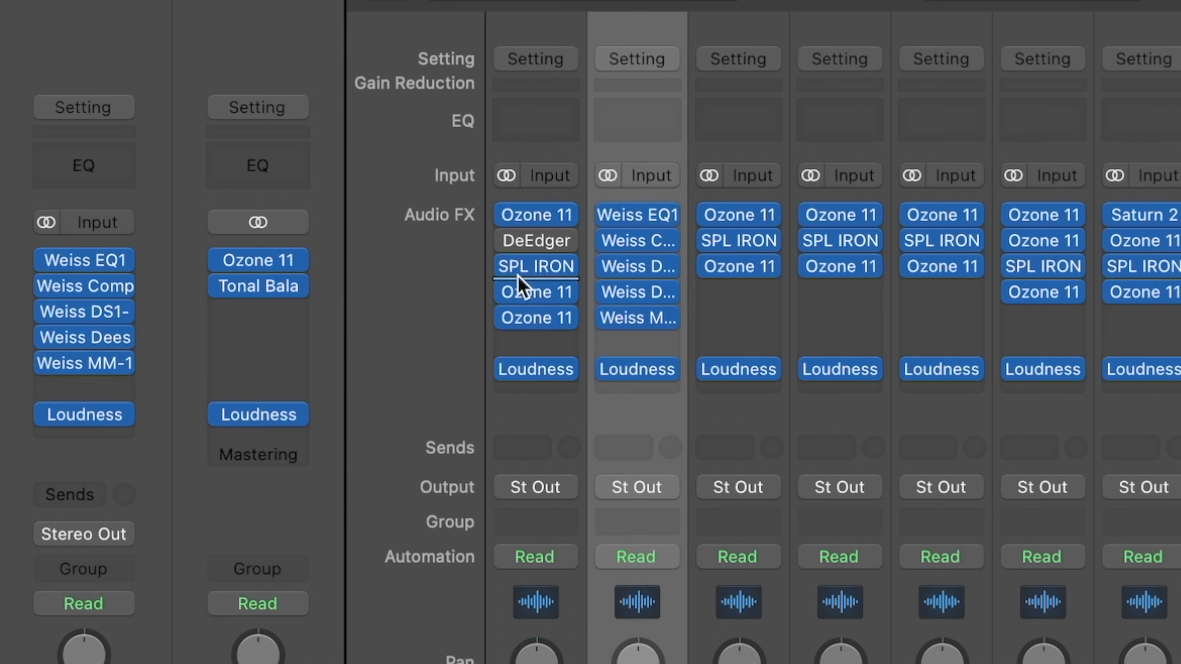
mouse_move(556, 247)
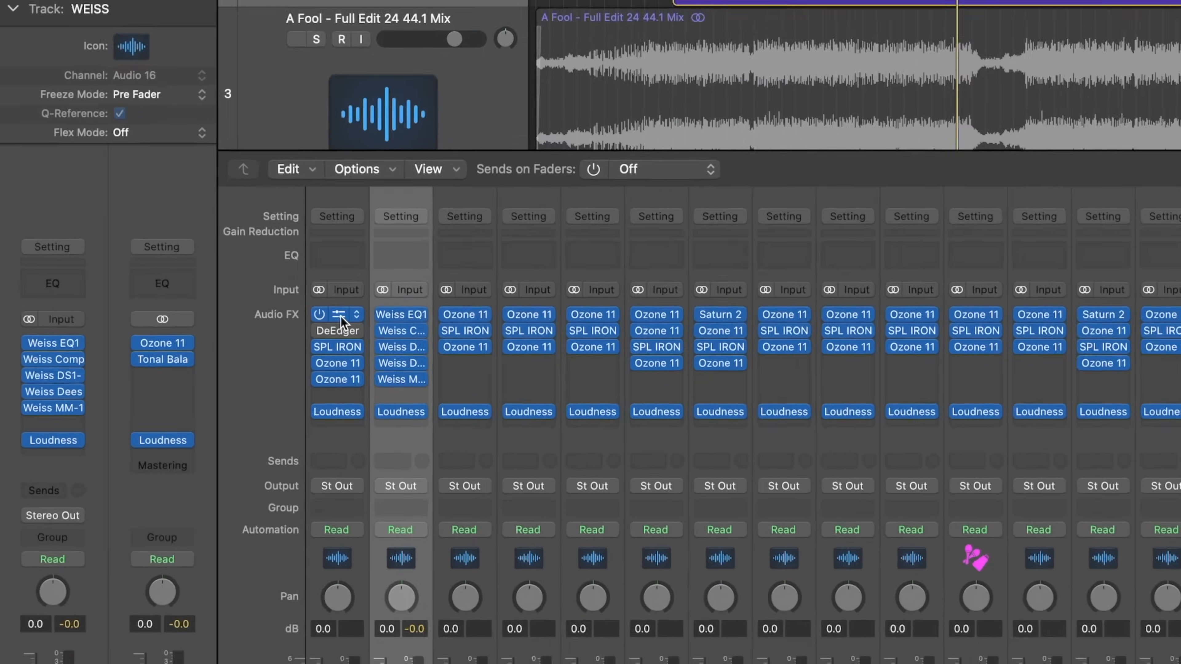
click(545, 224)
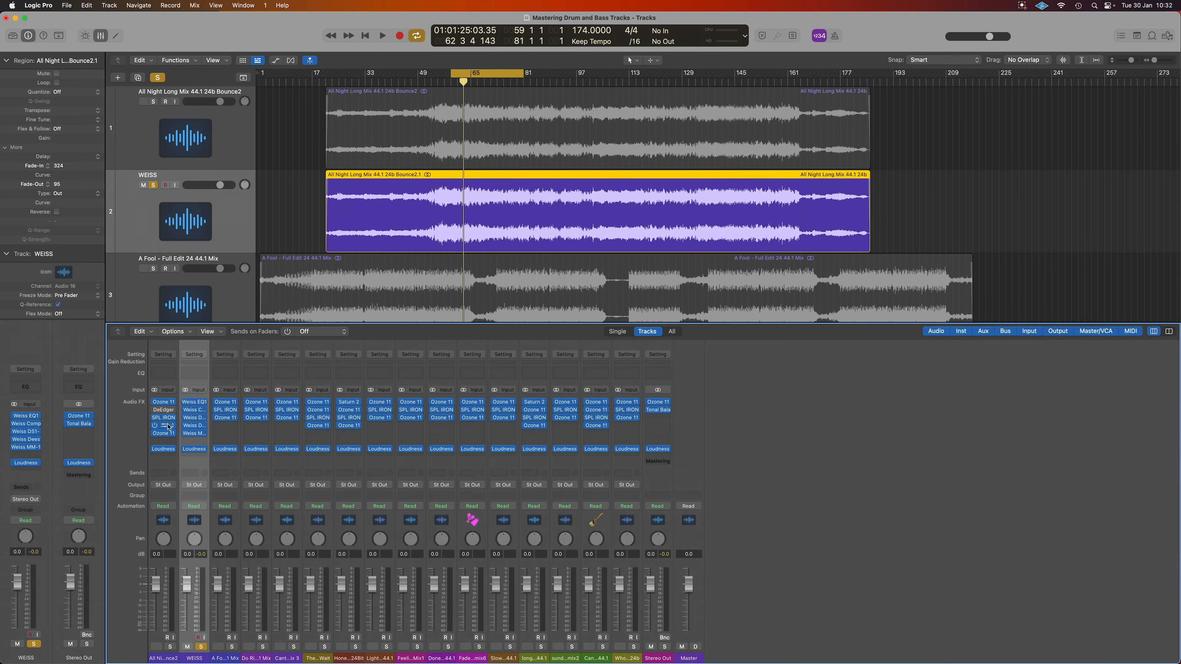
click(167, 418)
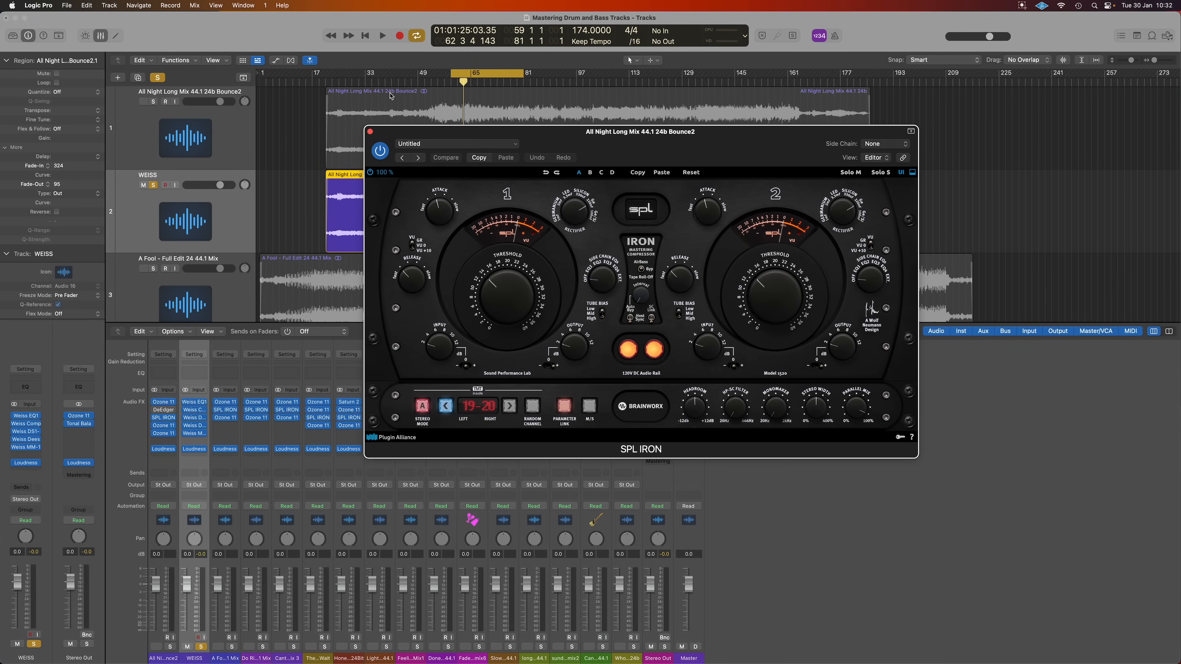
click(371, 131)
Step: Examine the last two Ozone 11 instances on the All Night Long mix channel, closing each one after viewing it
click(163, 425)
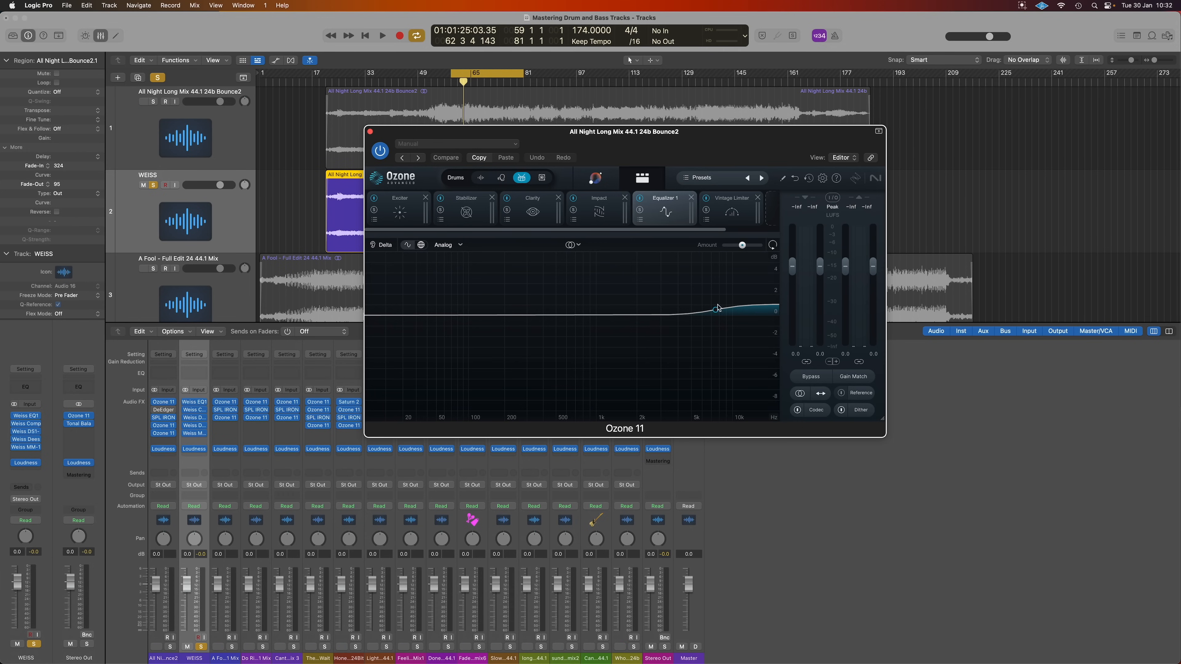
click(371, 132)
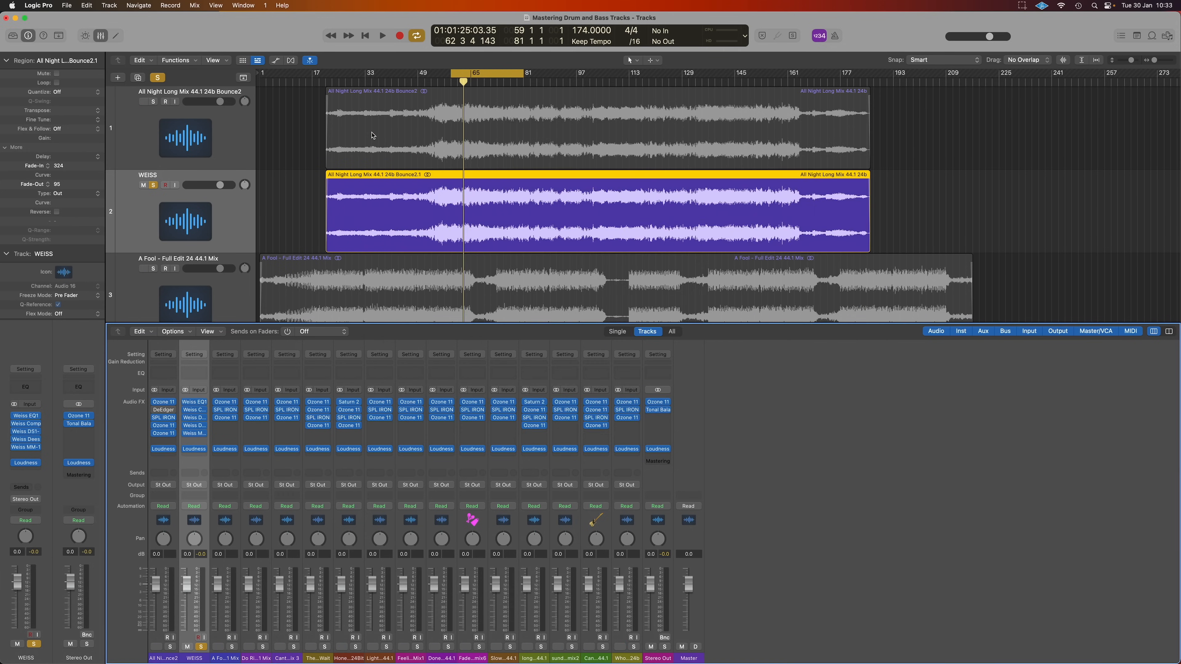
click(164, 434)
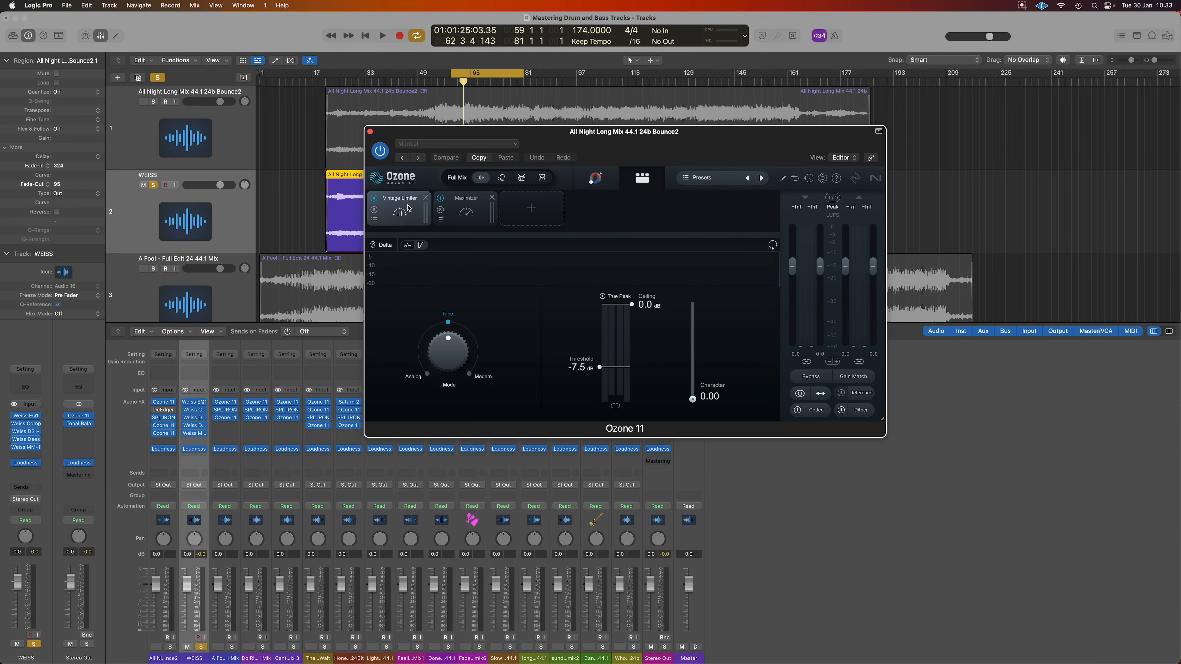
click(371, 132)
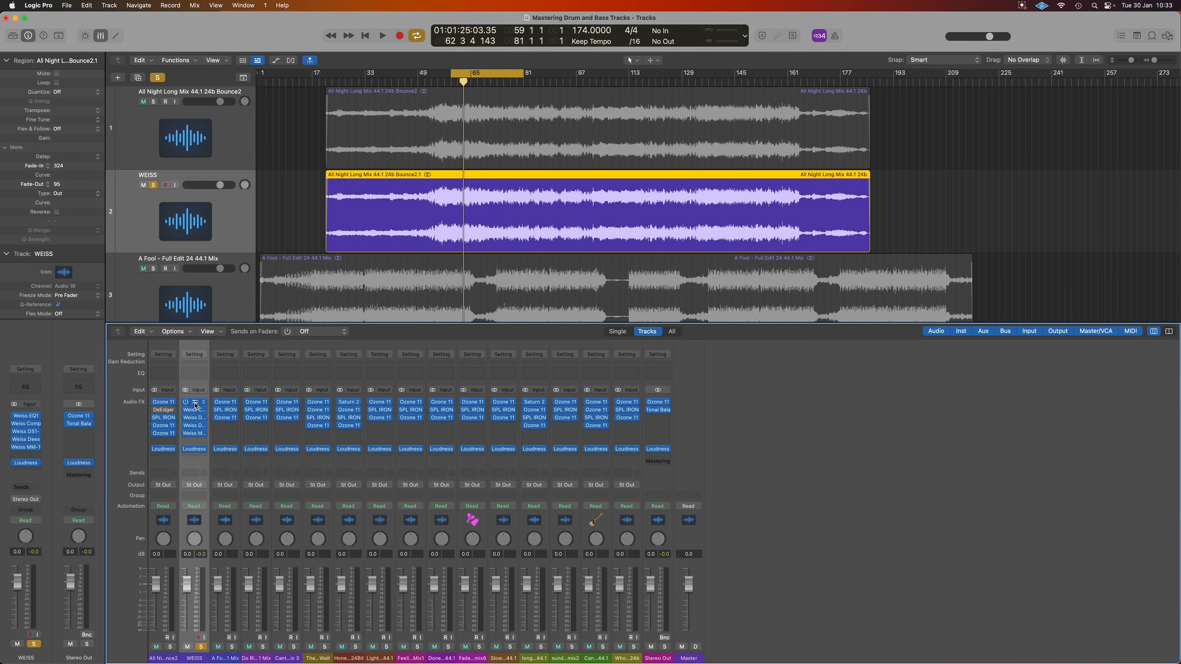
Step: Open the WEISS channel's Weiss EQ1 and the mix channel's first Ozone 11, viewing its Master Rebalance and Equalizer 1 modules
click(197, 405)
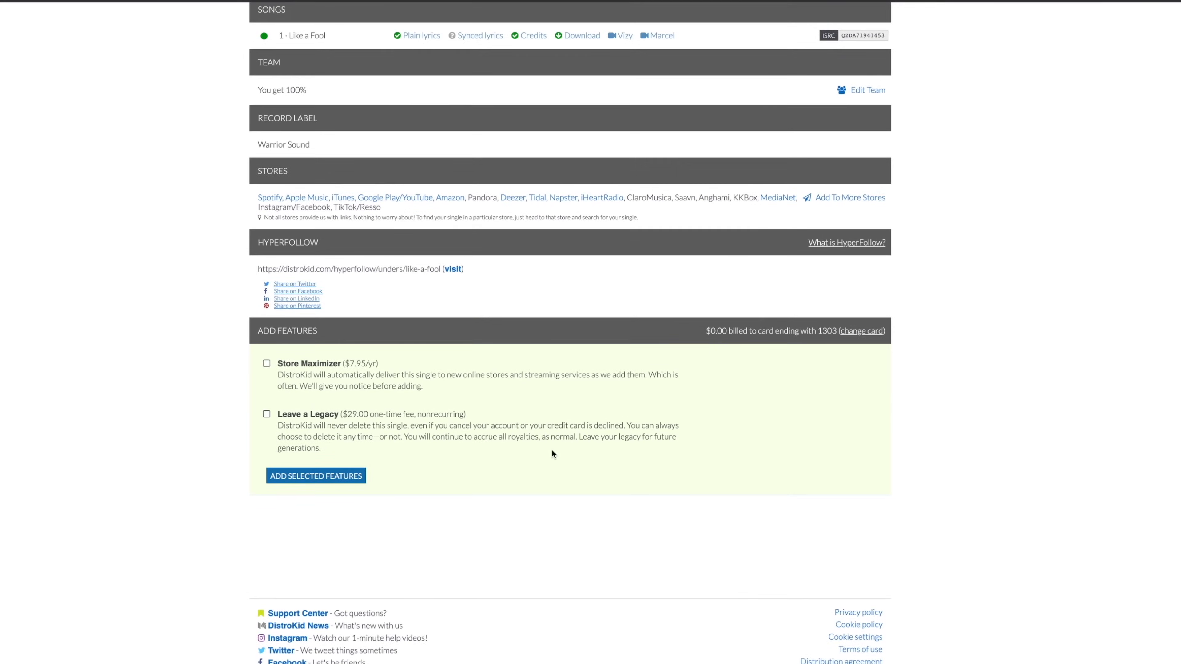
scroll(551, 448, up, 3)
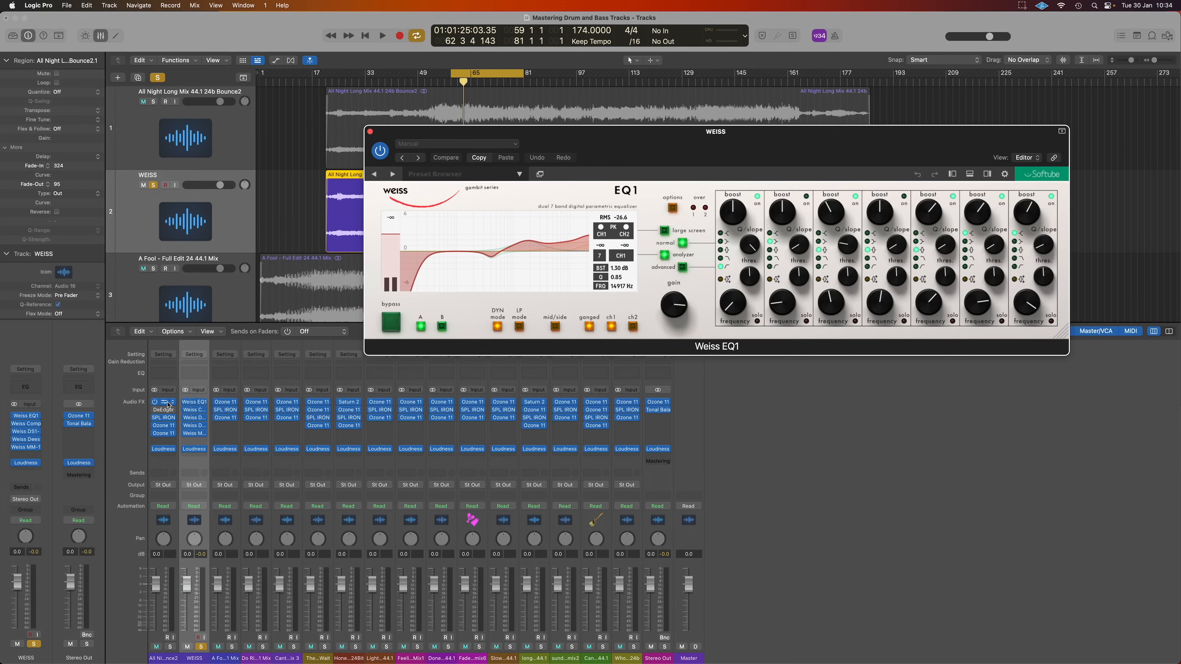
click(164, 402)
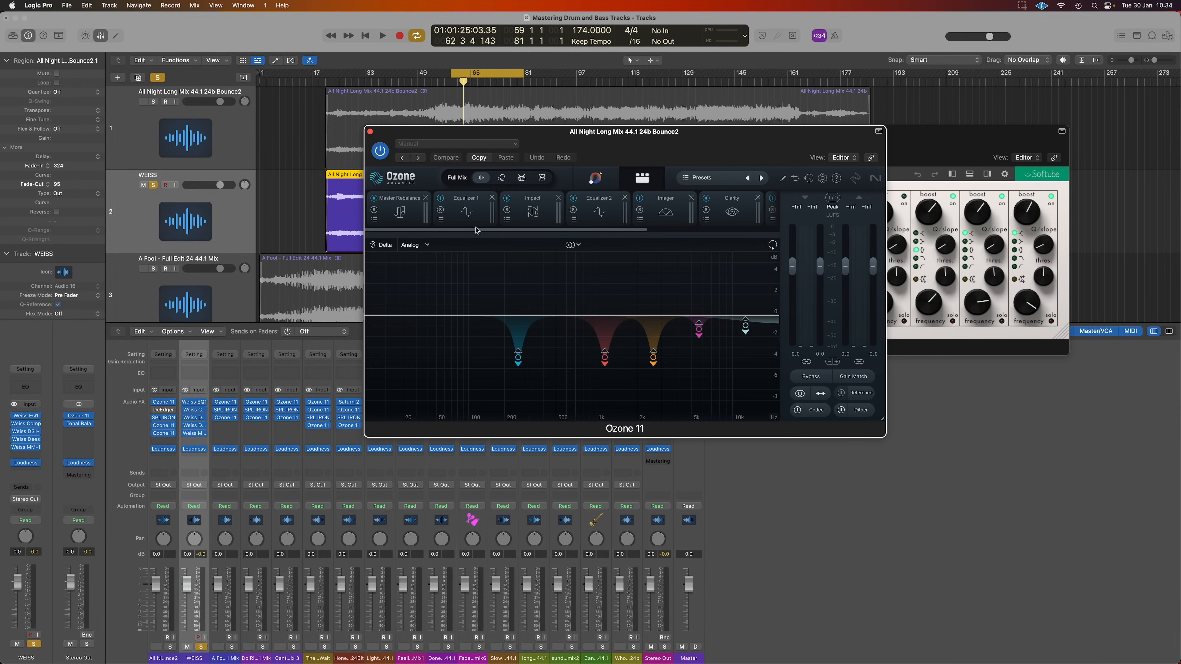
click(408, 205)
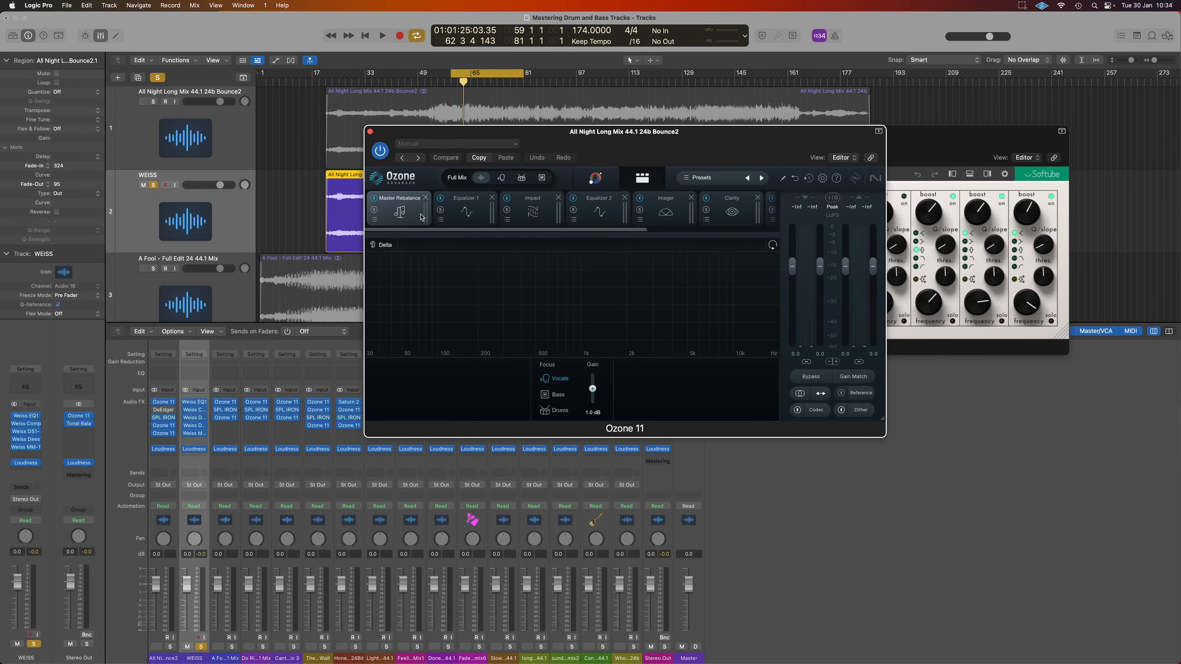
click(466, 201)
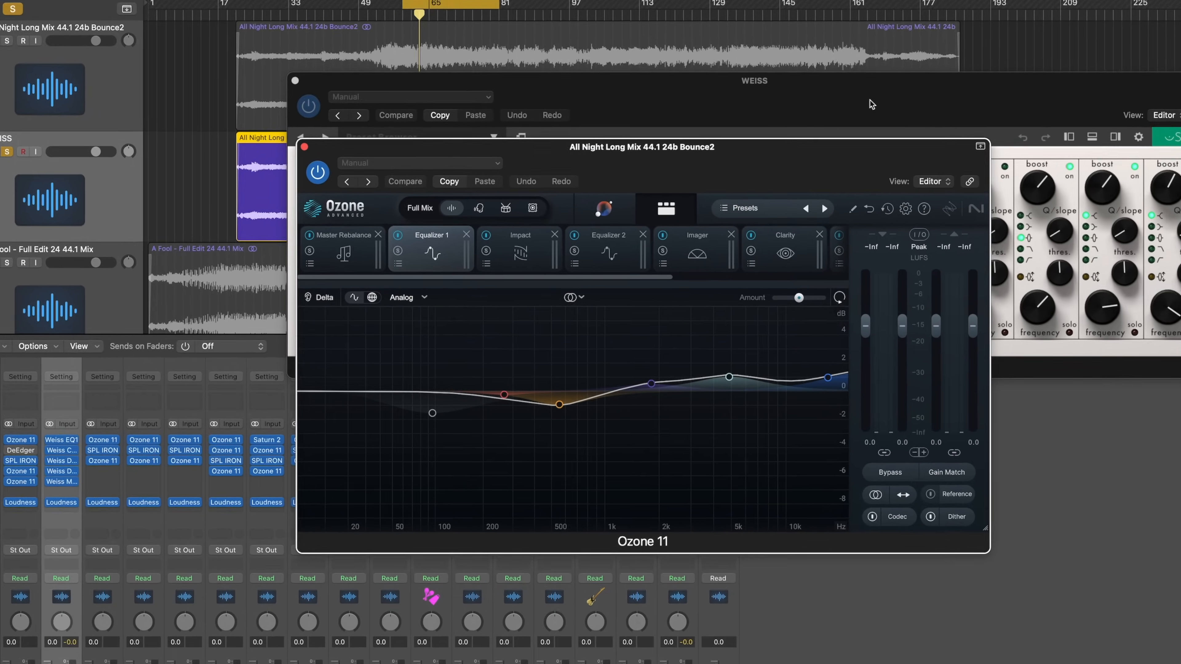
Step: Arrange the Weiss EQ1 window above the Ozone 11 equalizer to compare the two EQ curves
drag(976, 132, 991, 38)
click(1056, 236)
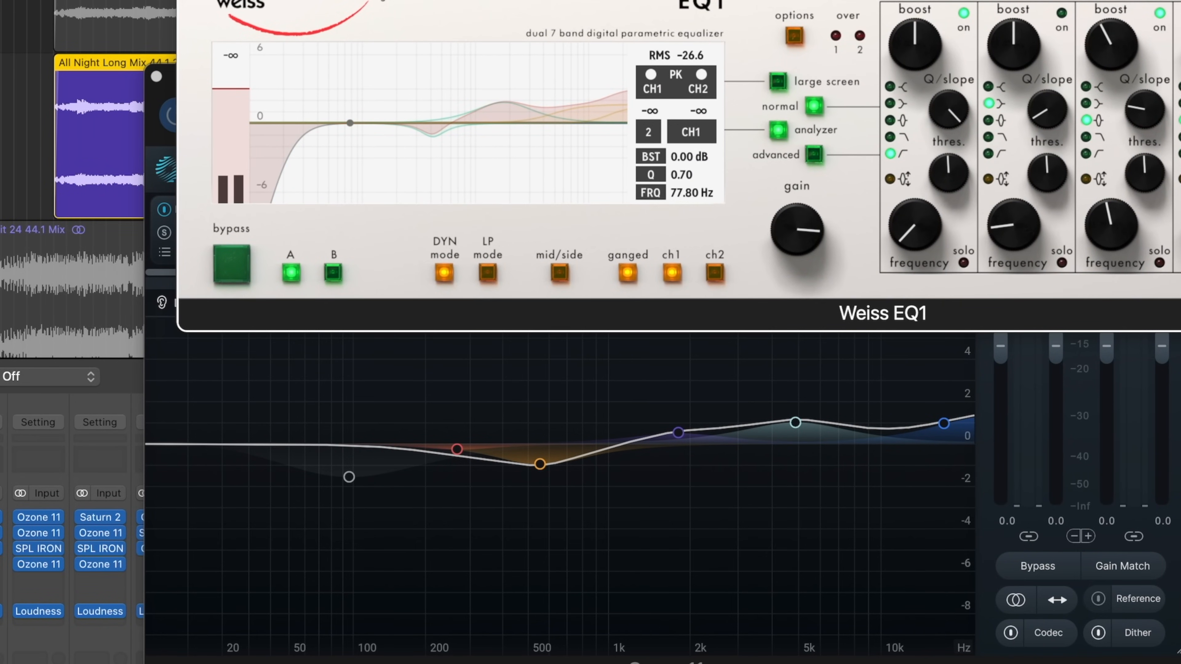
mouse_move(592, 86)
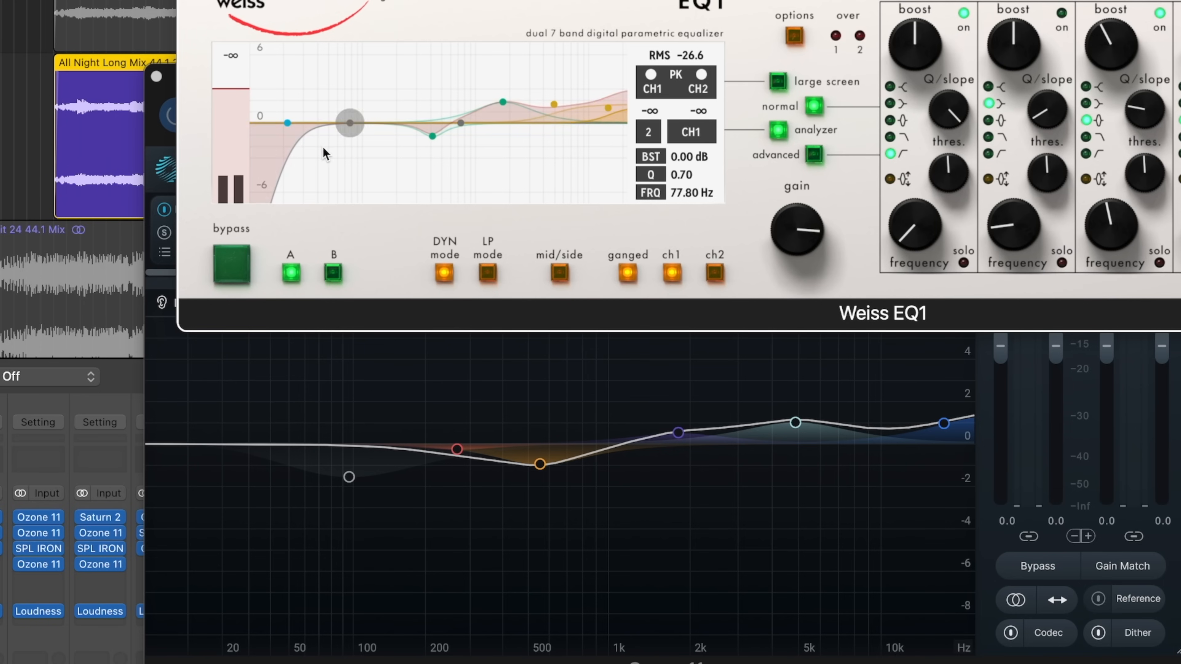
click(173, 88)
click(638, 213)
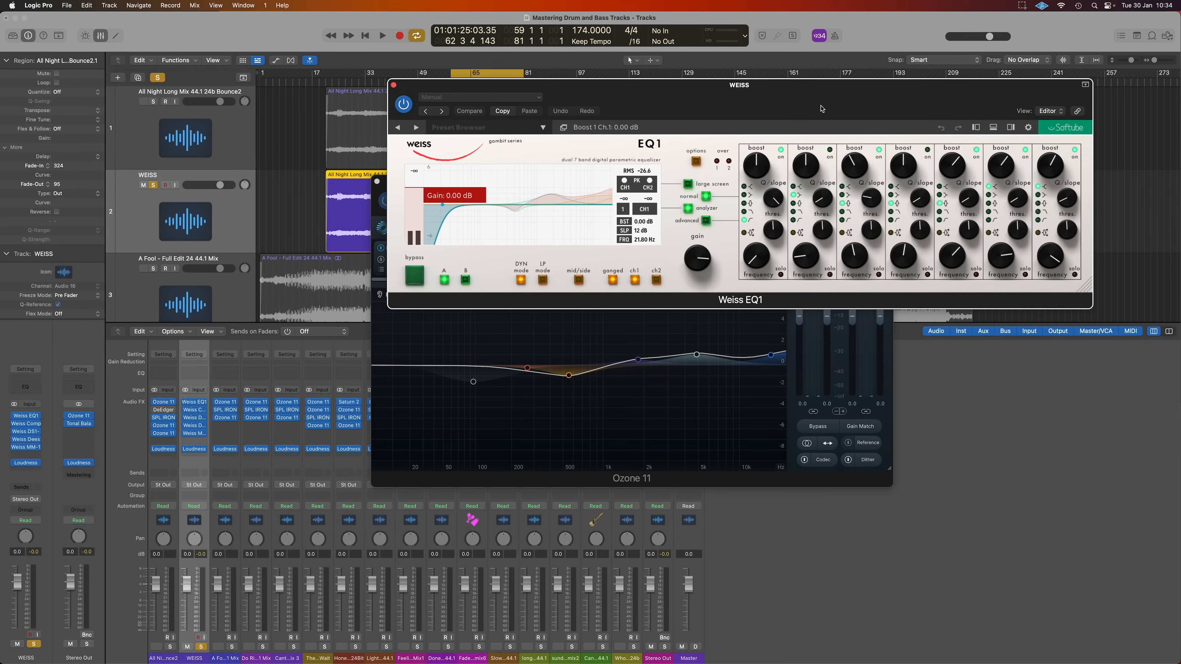
Step: Inspect the 560 Hz bell band in Ozone's Equalizer 1 and compare it with the Weiss EQ1's bands
click(569, 376)
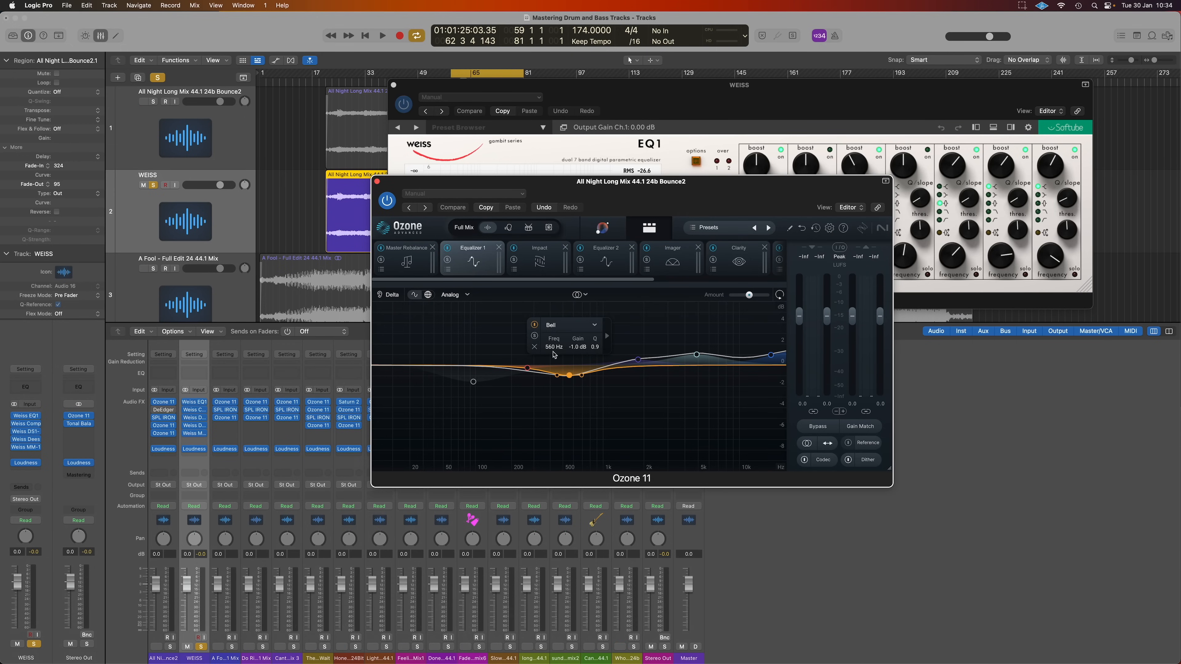
click(791, 117)
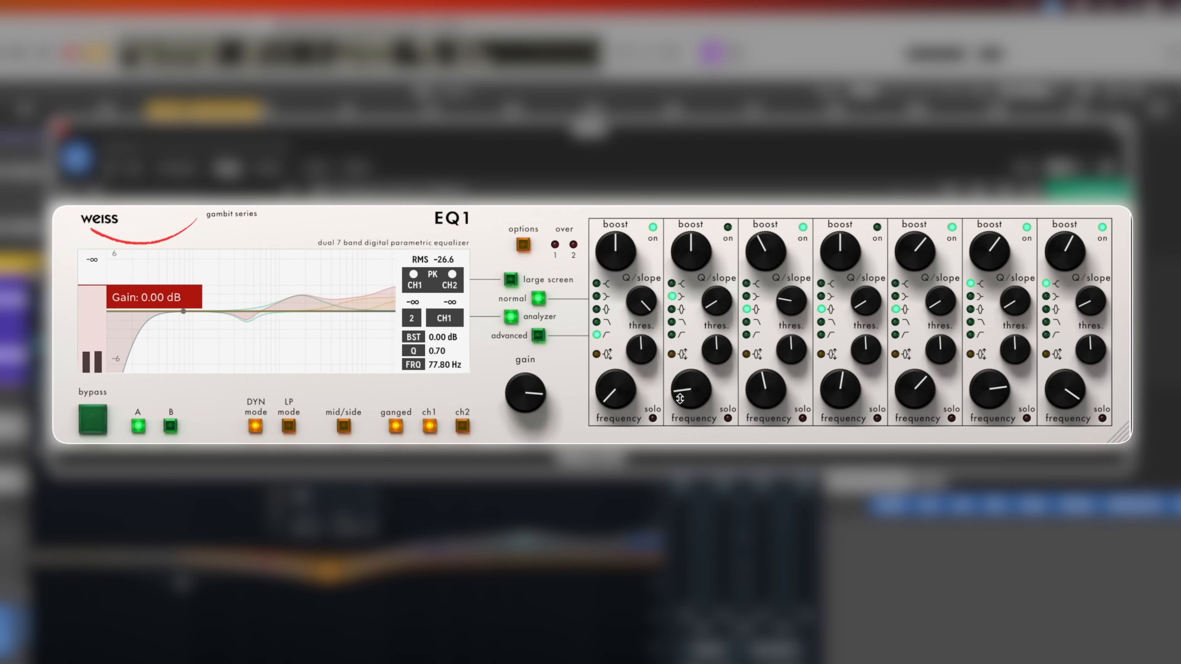
mouse_move(689, 394)
mouse_move(762, 393)
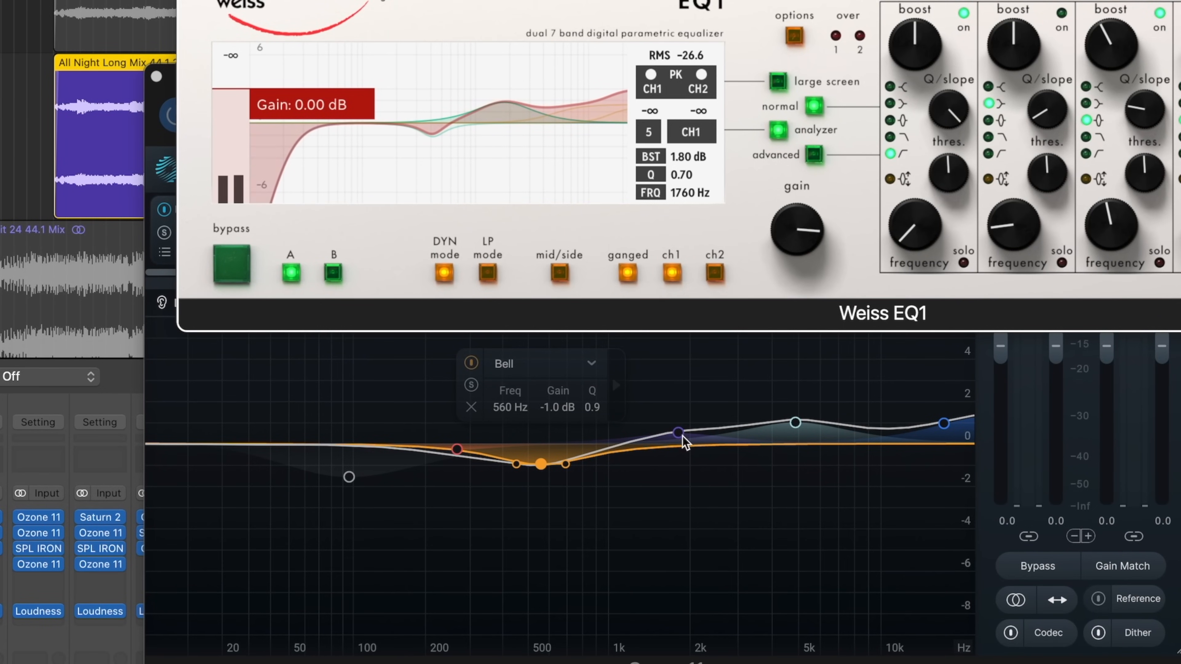
Step: Close the Ozone 11 window and reposition the Weiss EQ1 window above the mixer's effects slots
click(690, 449)
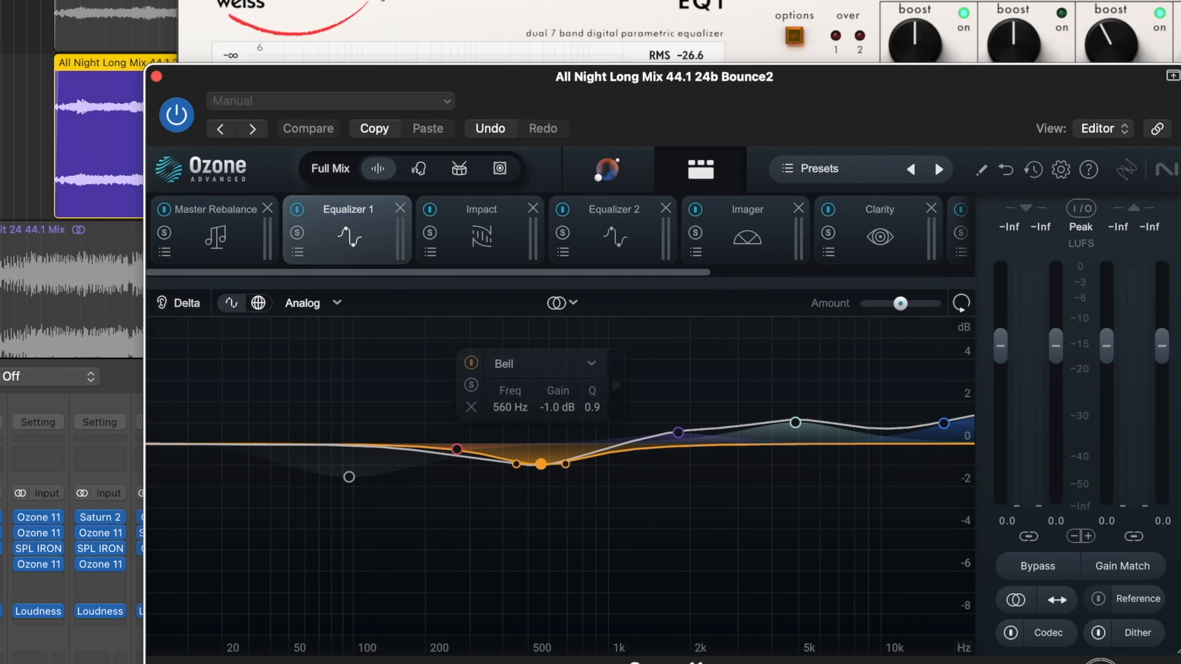
click(156, 76)
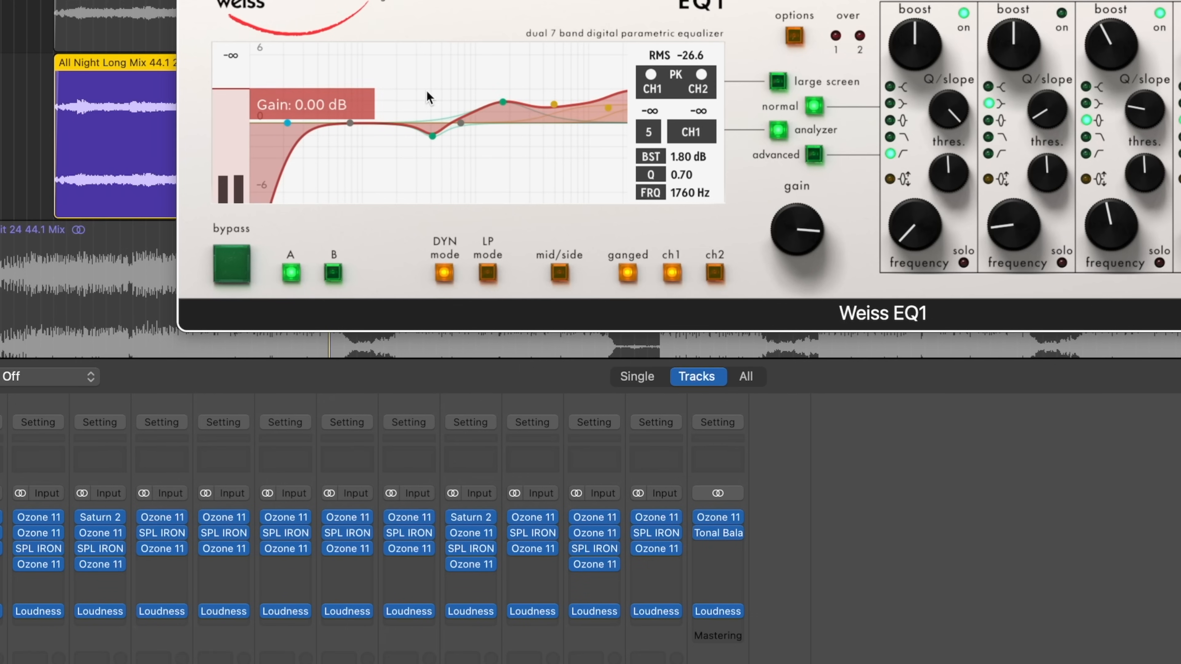
drag(950, 0, 817, 5)
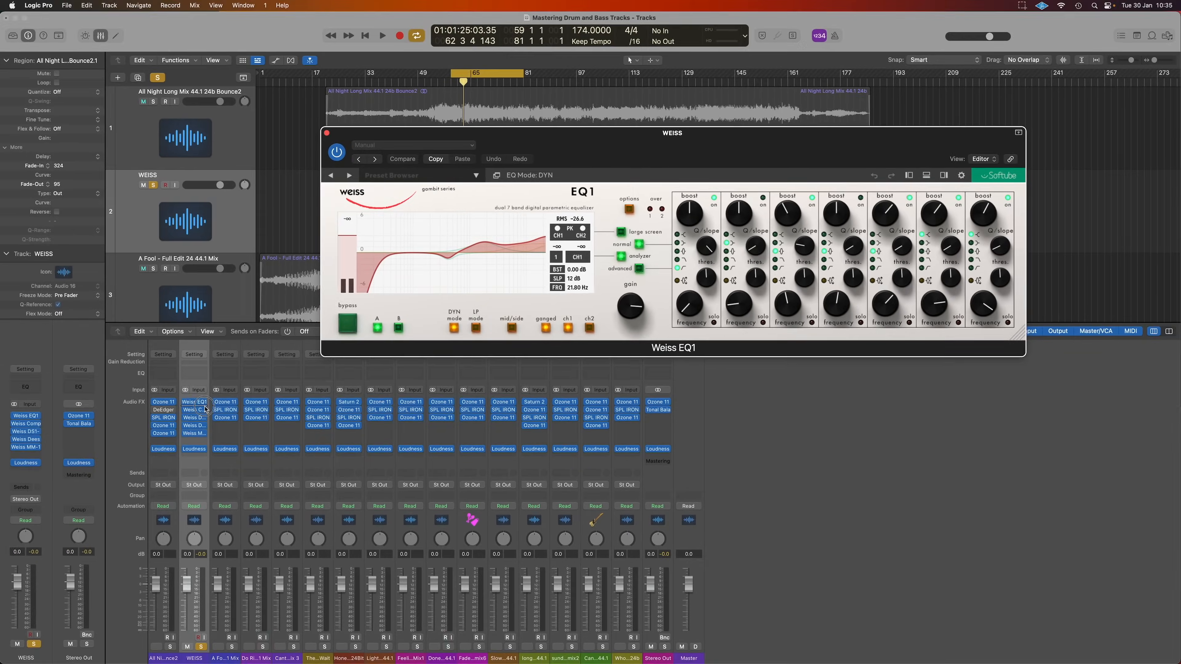
Step: Insert Softube's Weiss EQ MP directly after the Weiss EQ1 on the WEISS channel
click(206, 409)
mouse_move(255, 634)
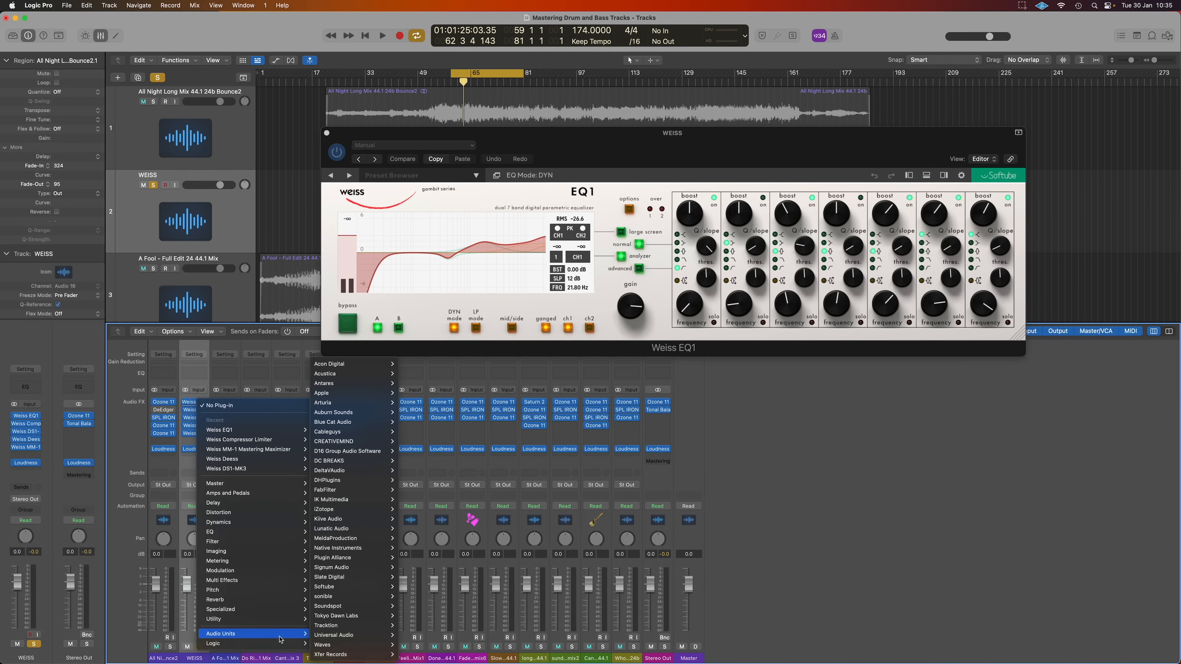
mouse_move(357, 593)
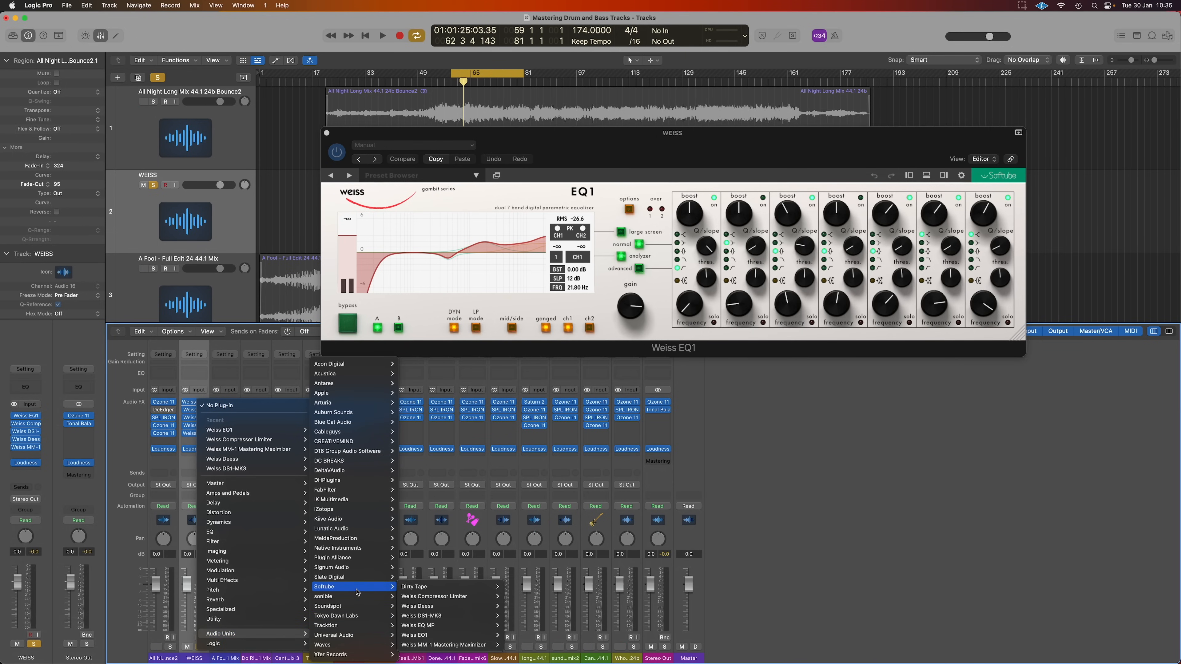
click(417, 625)
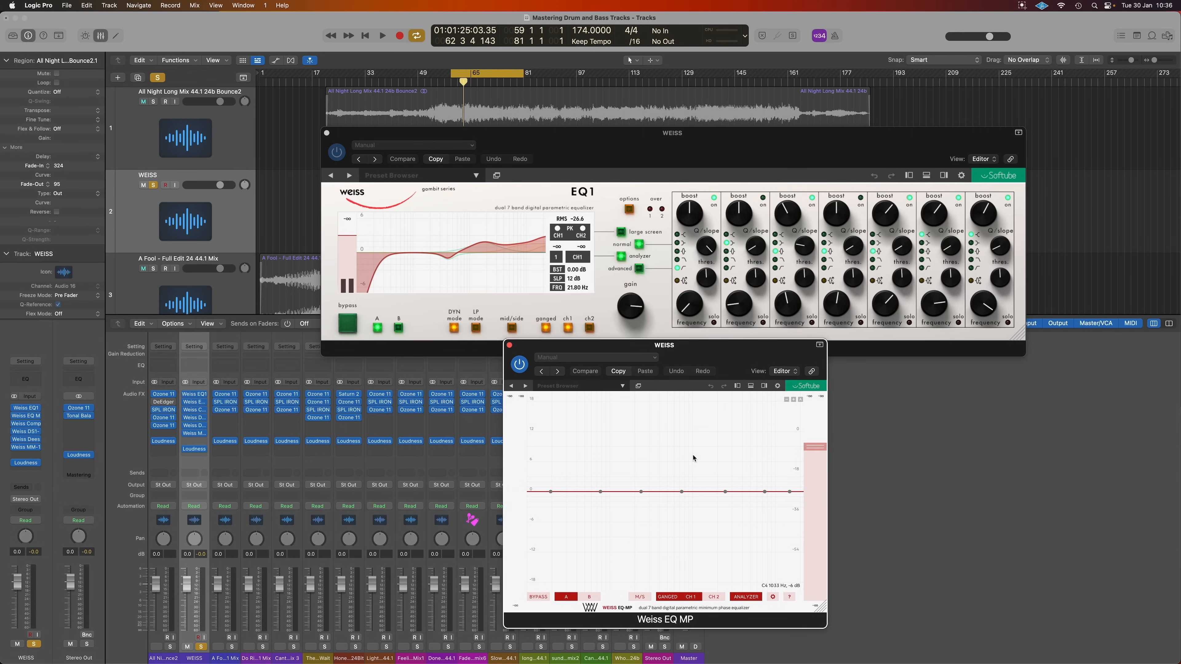
Step: Try boosting Band 3 of the Weiss EQ MP by about 10 dB and play the loop through its analyzer
drag(641, 492, 657, 440)
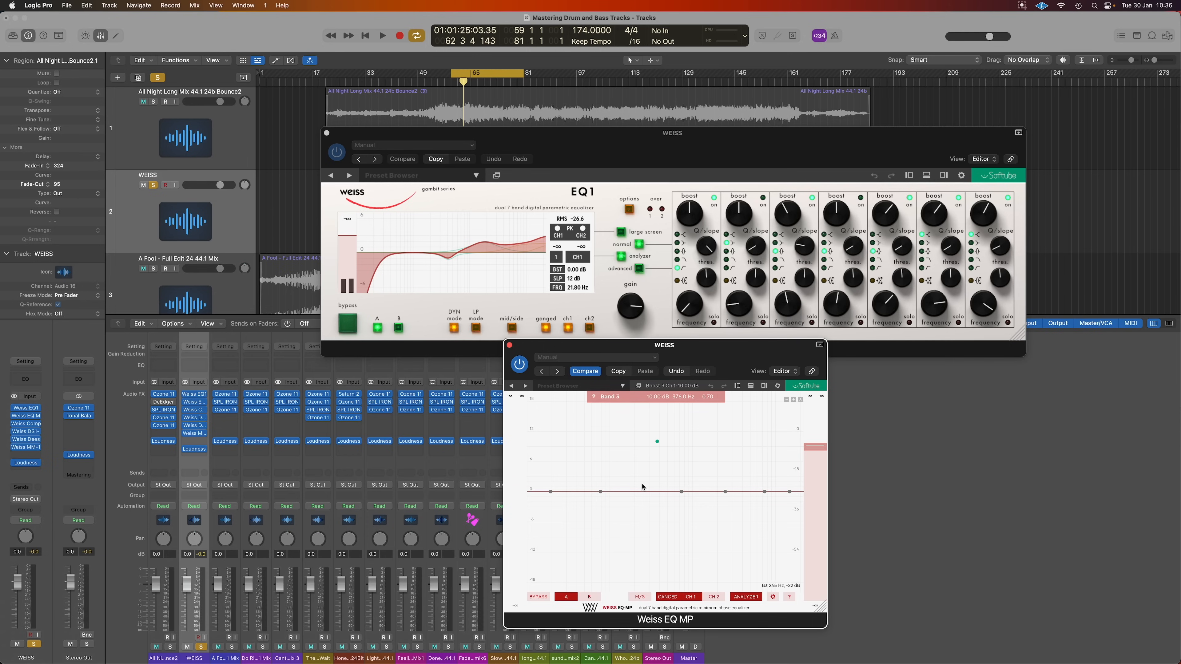
key(space)
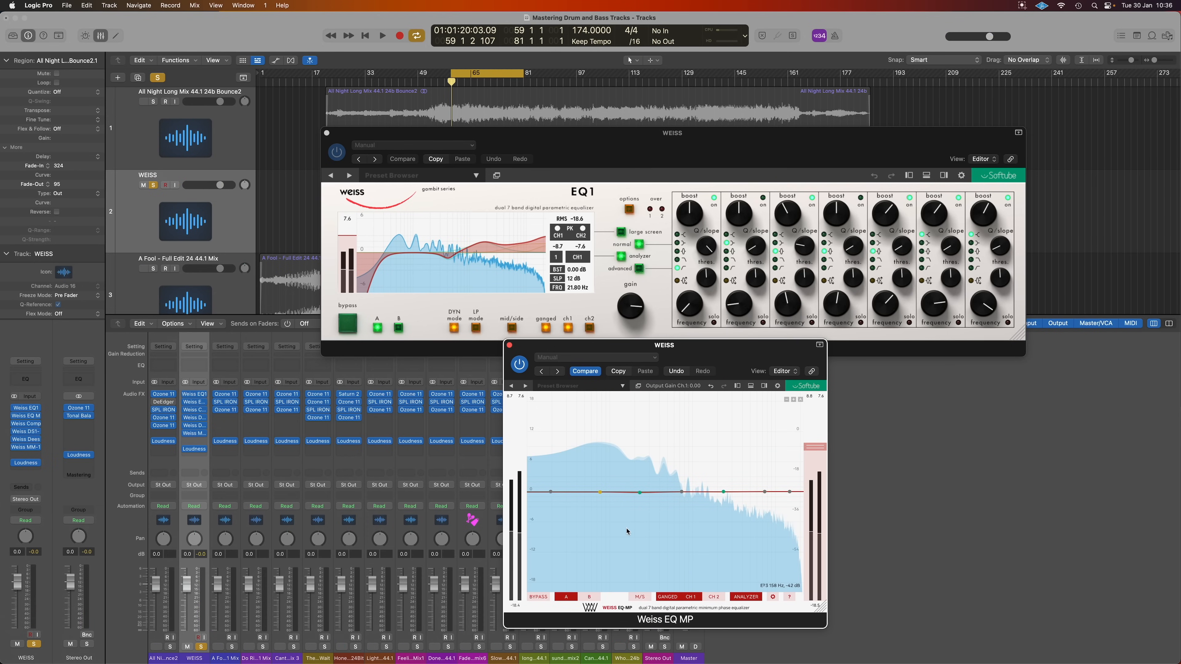
Step: Bring the Weiss EQ1 window to the front and remove the Weiss EQ MP from the WEISS channel
click(629, 209)
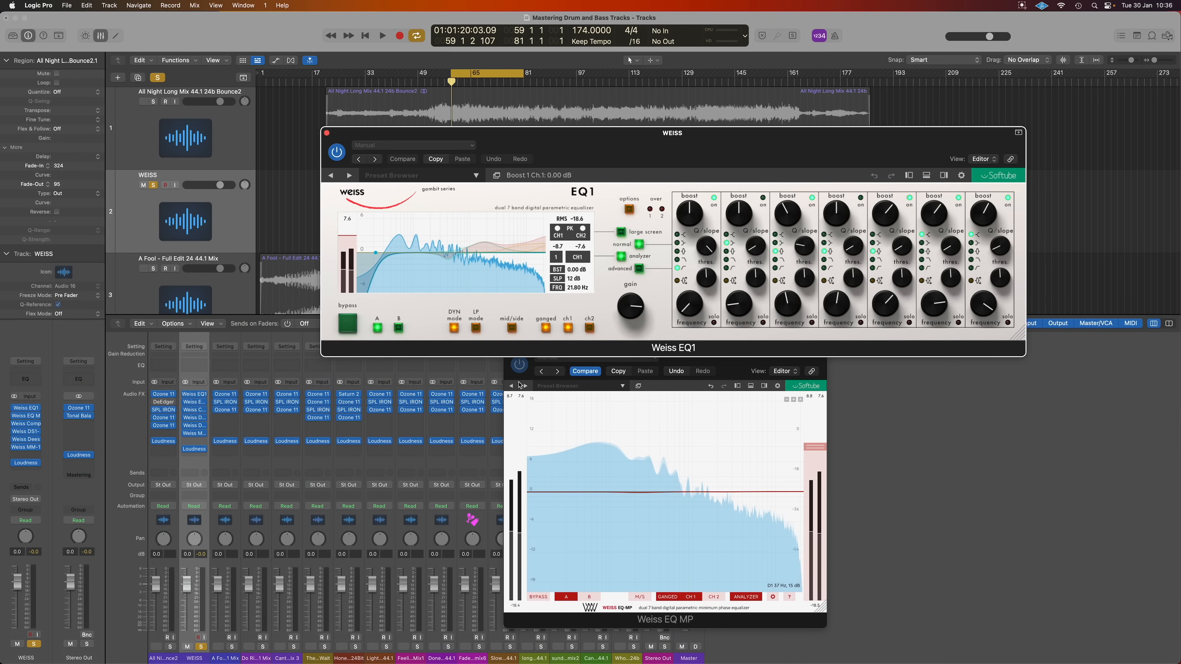
click(203, 403)
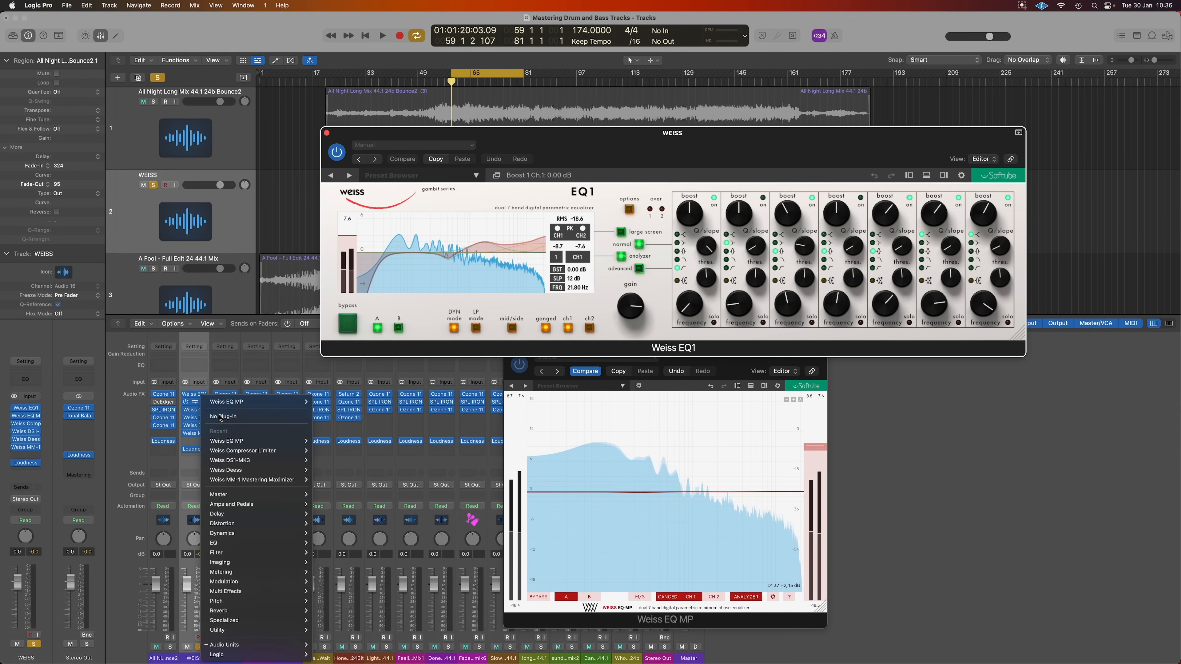
click(214, 414)
Step: Open the WEISS channel's Weiss Compressor Limiter over the EQ1 window and watch its waveform display while playing the loop
click(195, 411)
drag(521, 142, 714, 224)
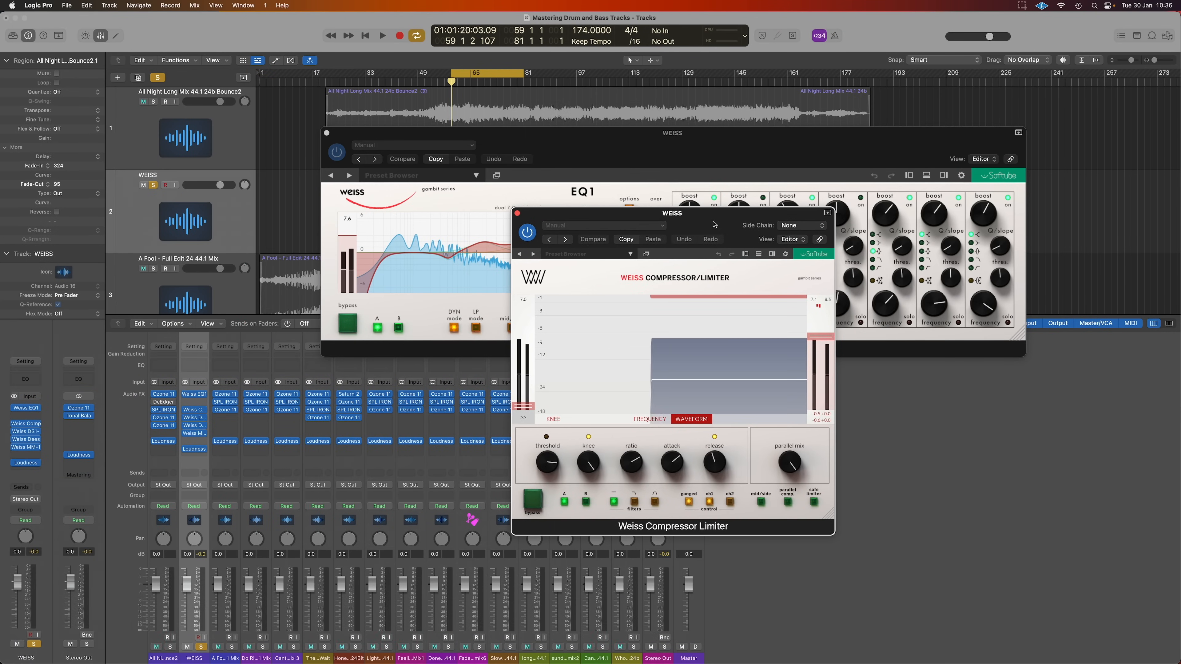
key(space)
mouse_move(818, 307)
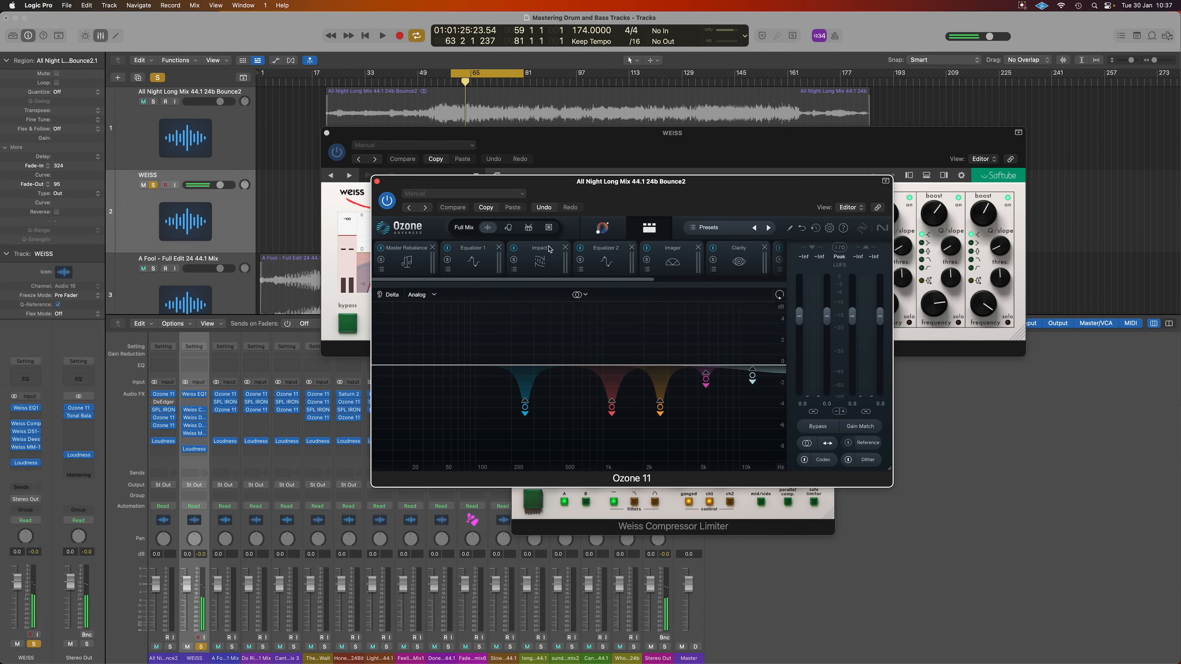
Step: Show Ozone's Impact module and compare its effect by alternating solo between the All Night Long Mix and WEISS tracks during playback
click(549, 249)
click(153, 101)
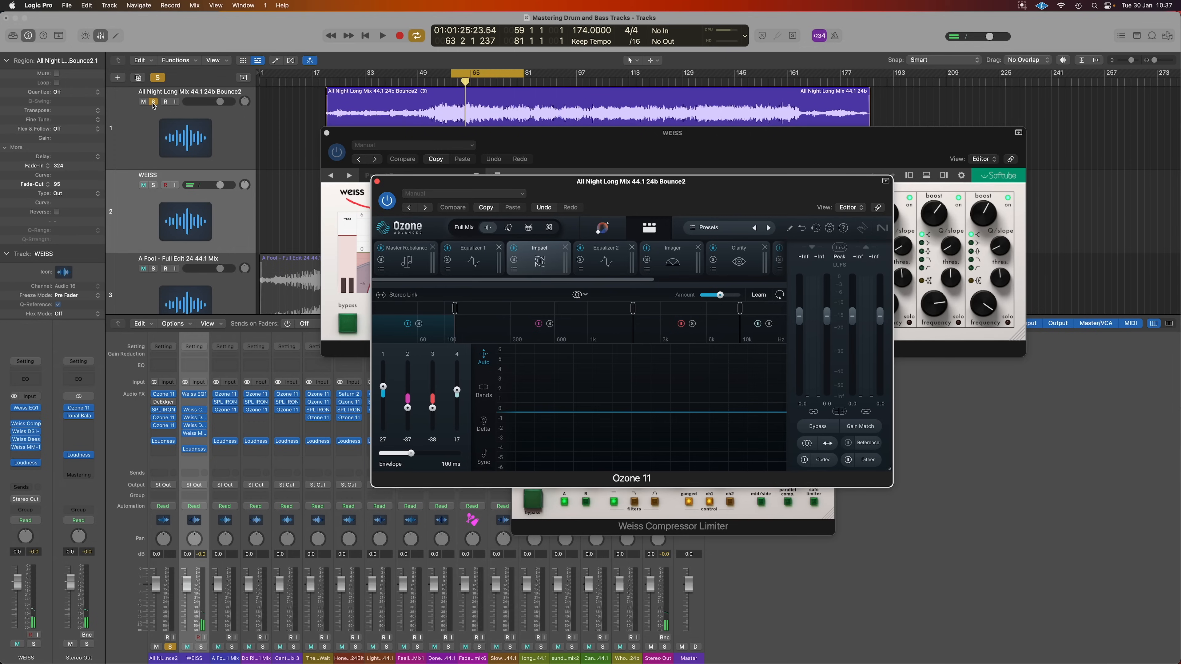
key(space)
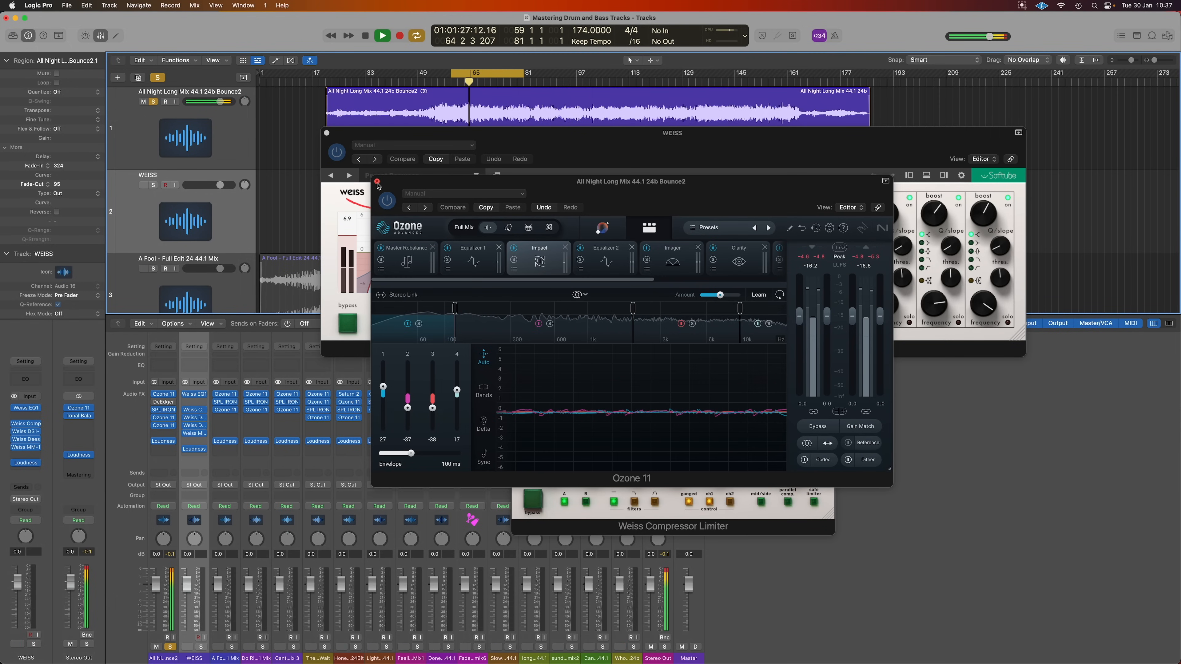
click(154, 186)
key(space)
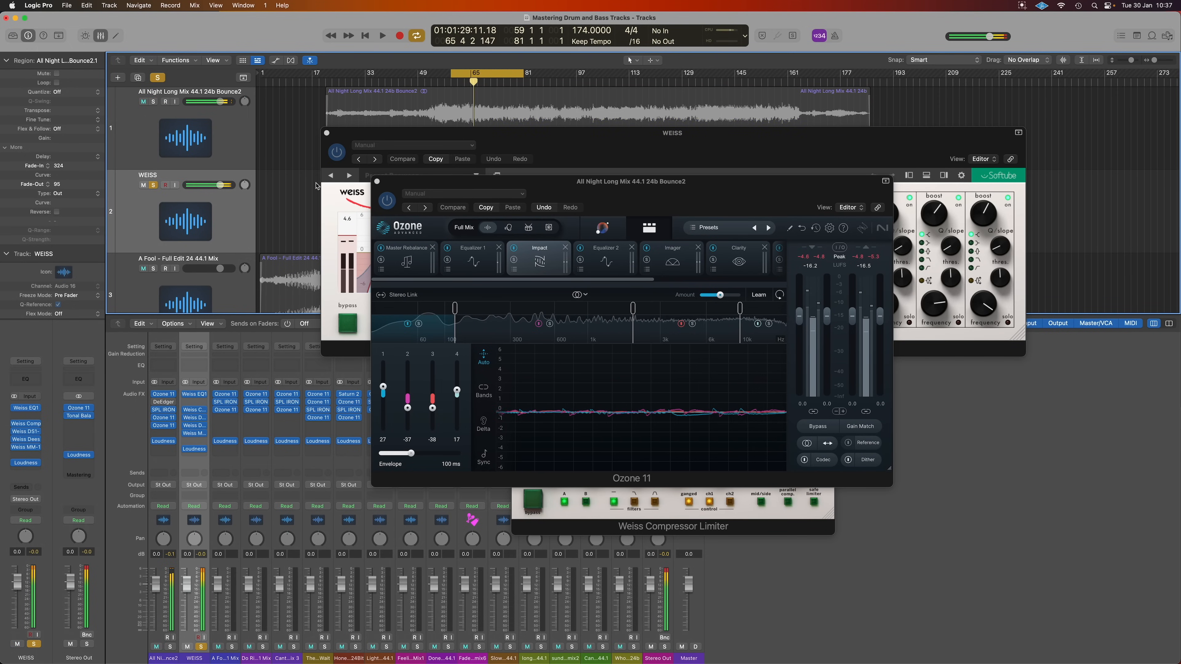
click(165, 410)
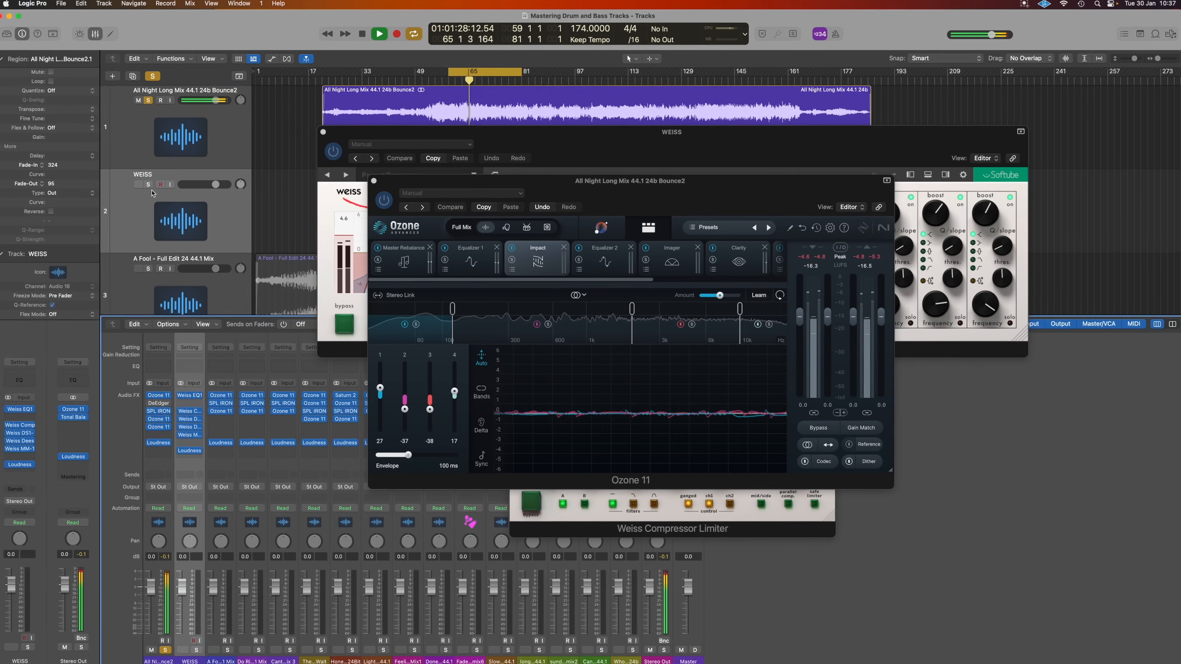
click(148, 185)
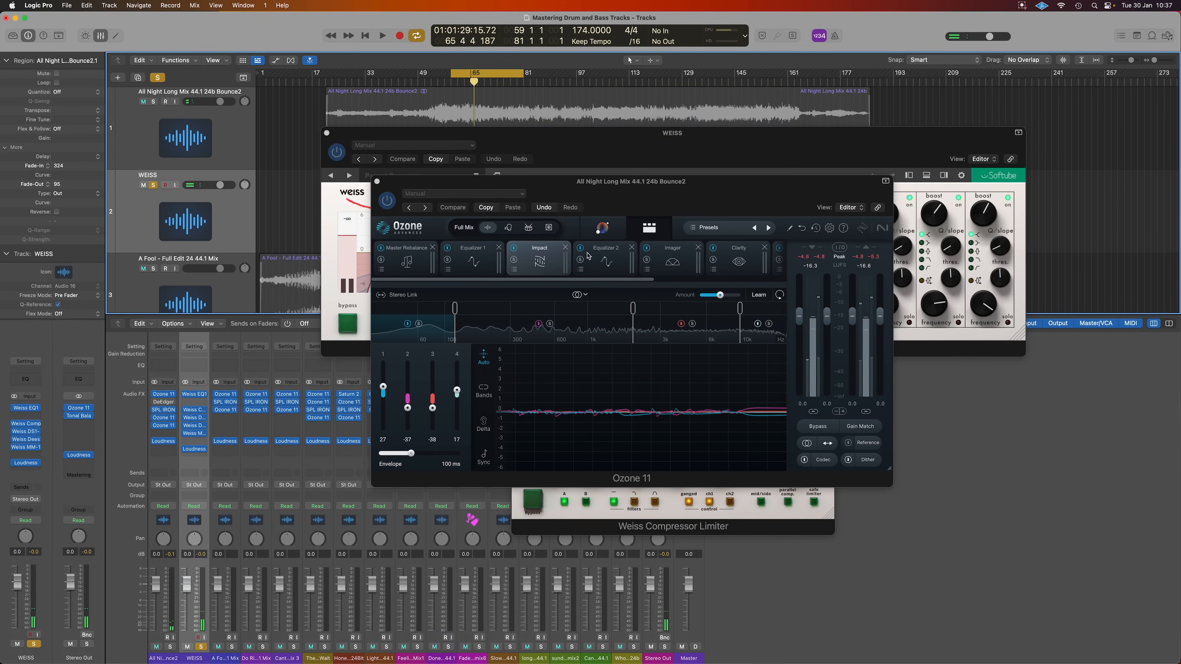
Step: Show the Imager module in Ozone 11 to examine its per-band stereo width settings
drag(594, 281, 549, 281)
click(557, 253)
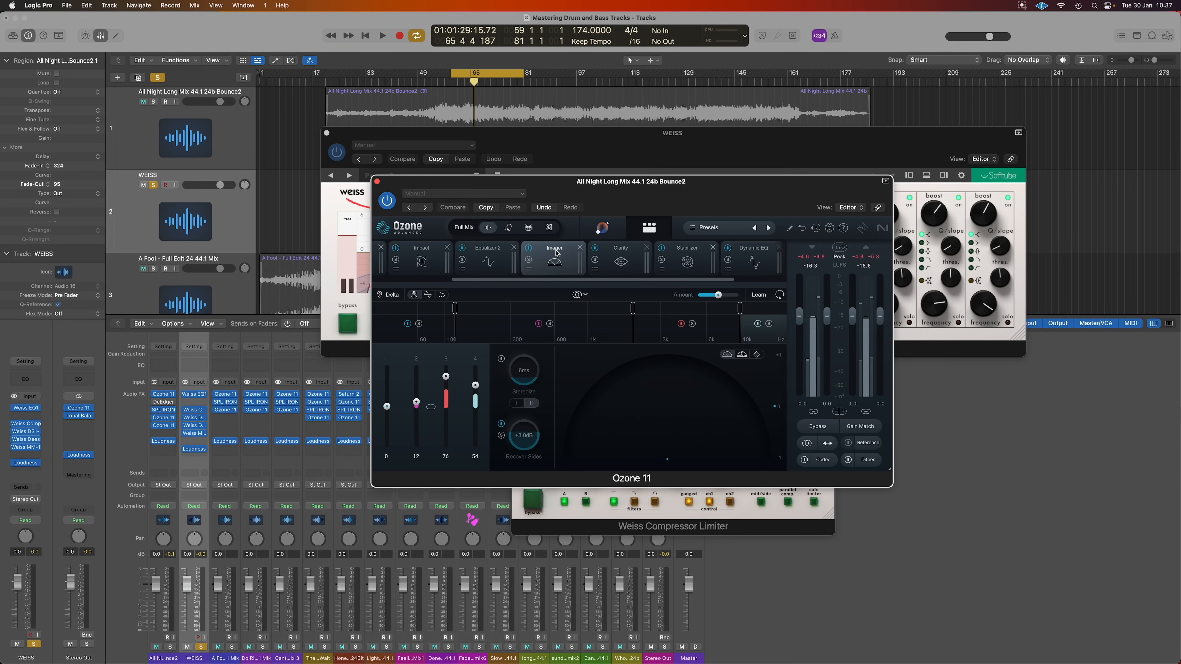
scroll(556, 262, left, 1)
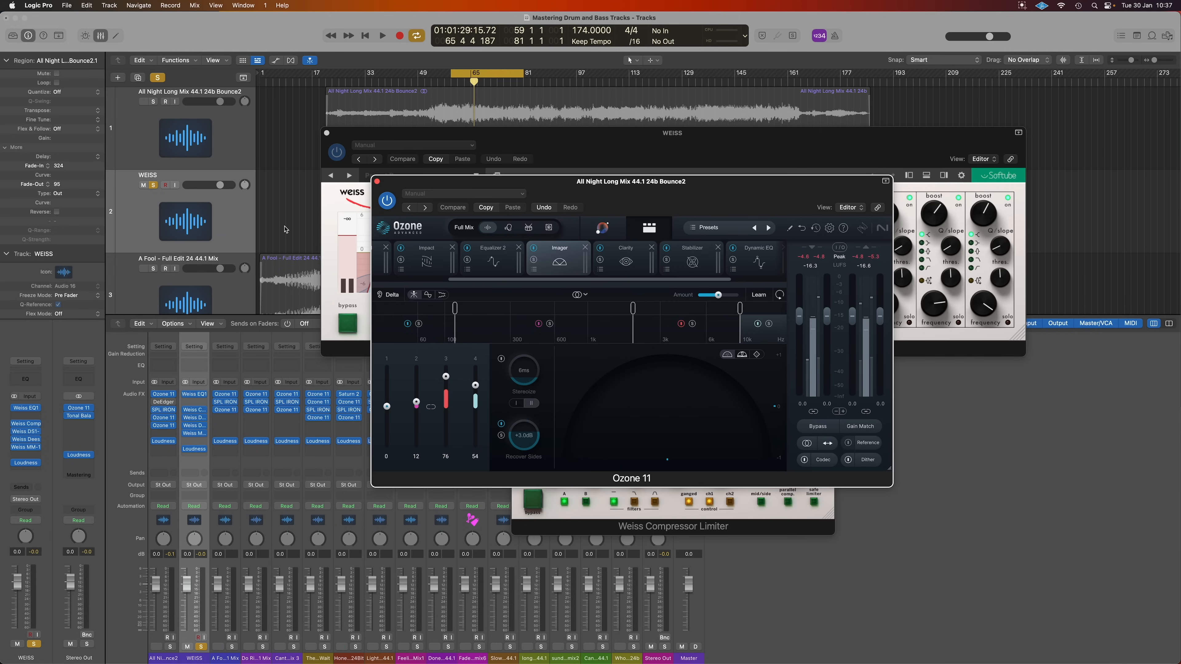
Step: Compare both chains' stereo width by alternating solo between All Night Long Mix and WEISS during playback, and close the Ozone and compressor windows
click(154, 103)
click(155, 186)
key(space)
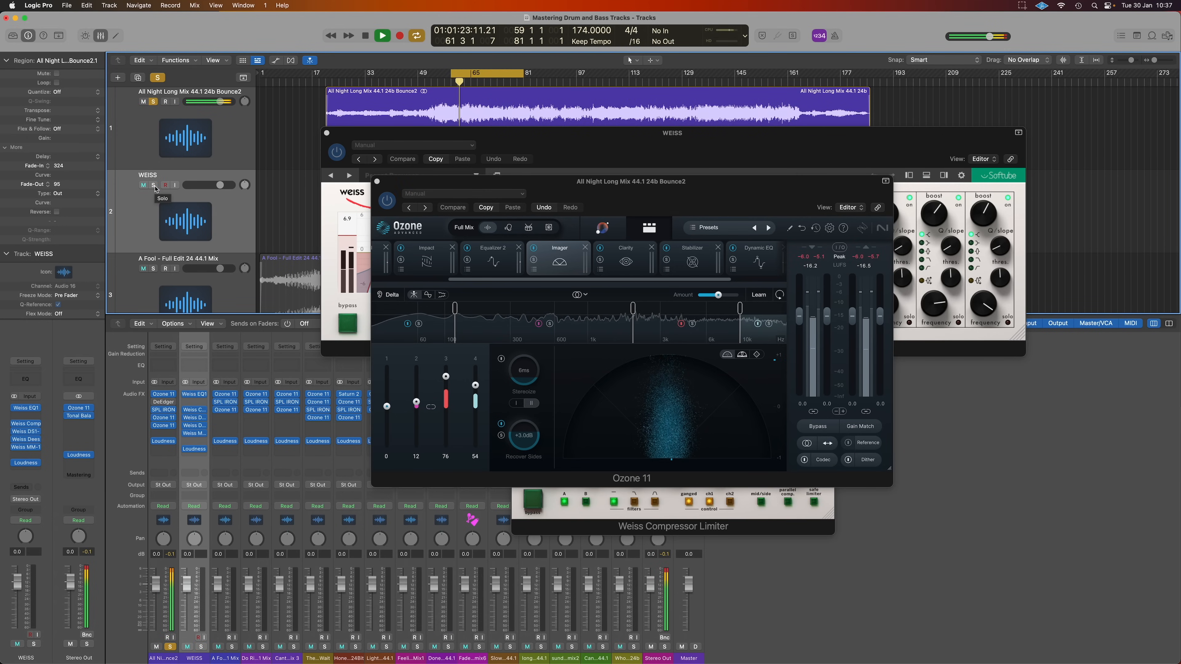
click(154, 186)
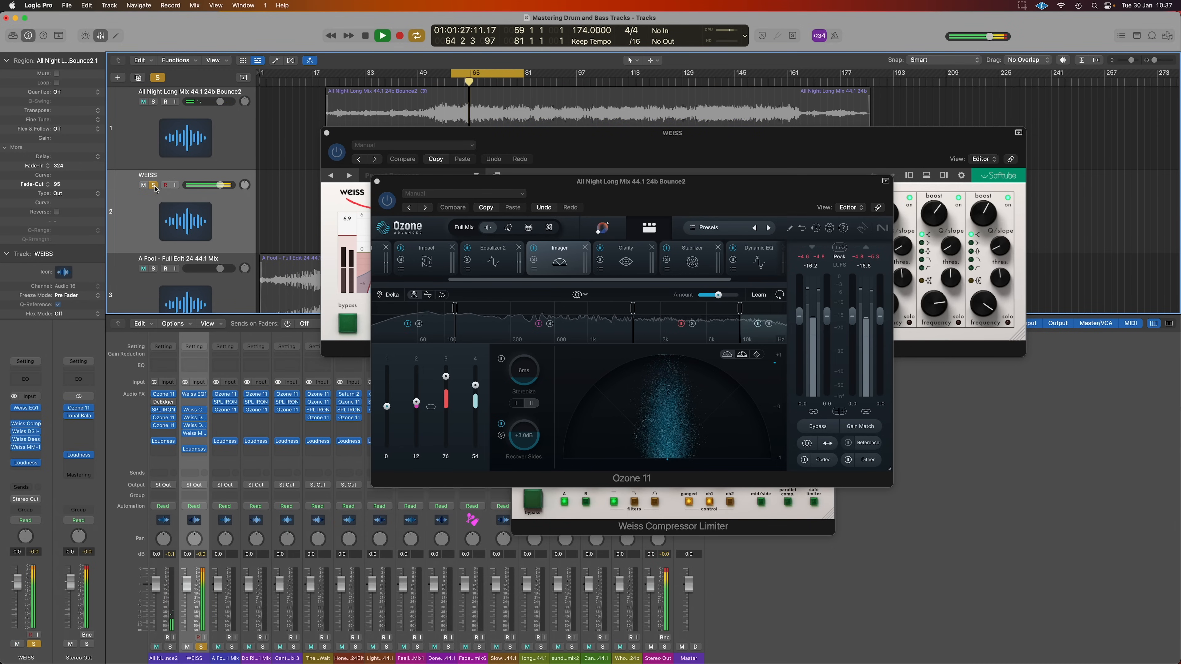
click(154, 103)
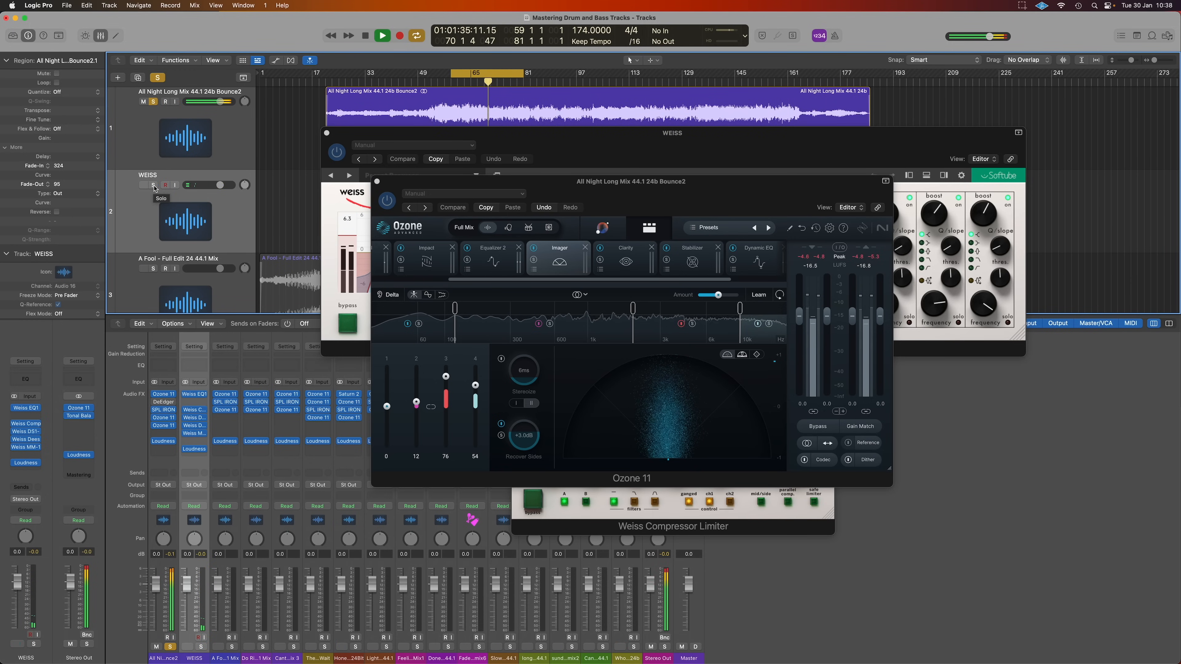
click(154, 185)
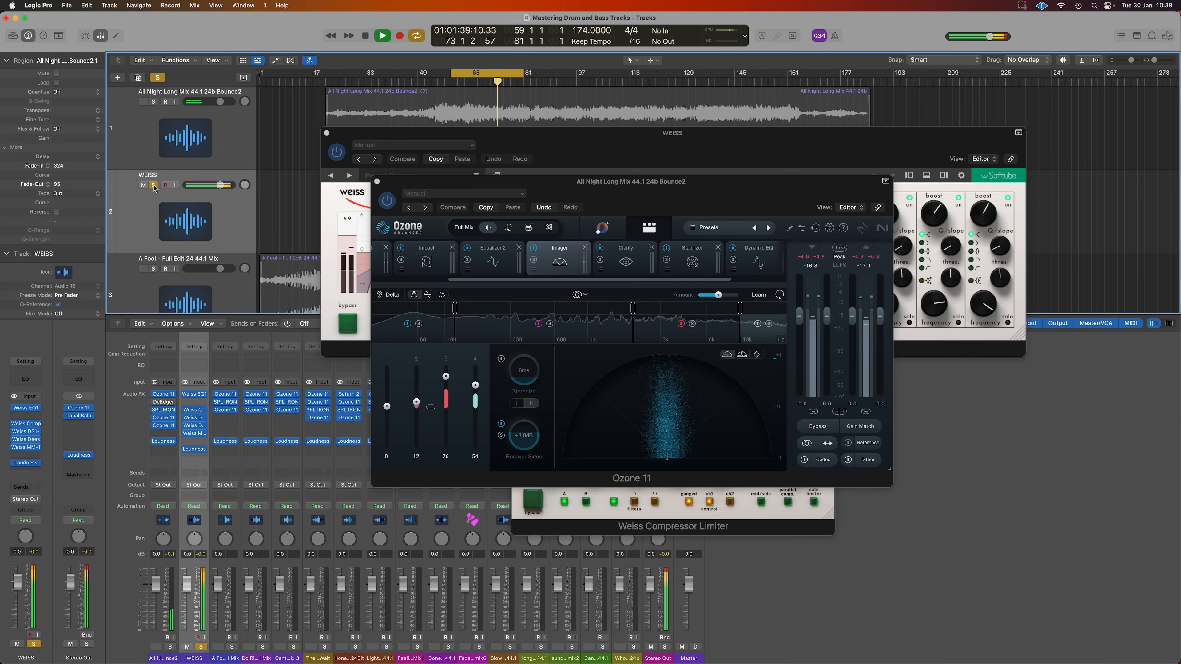
click(153, 102)
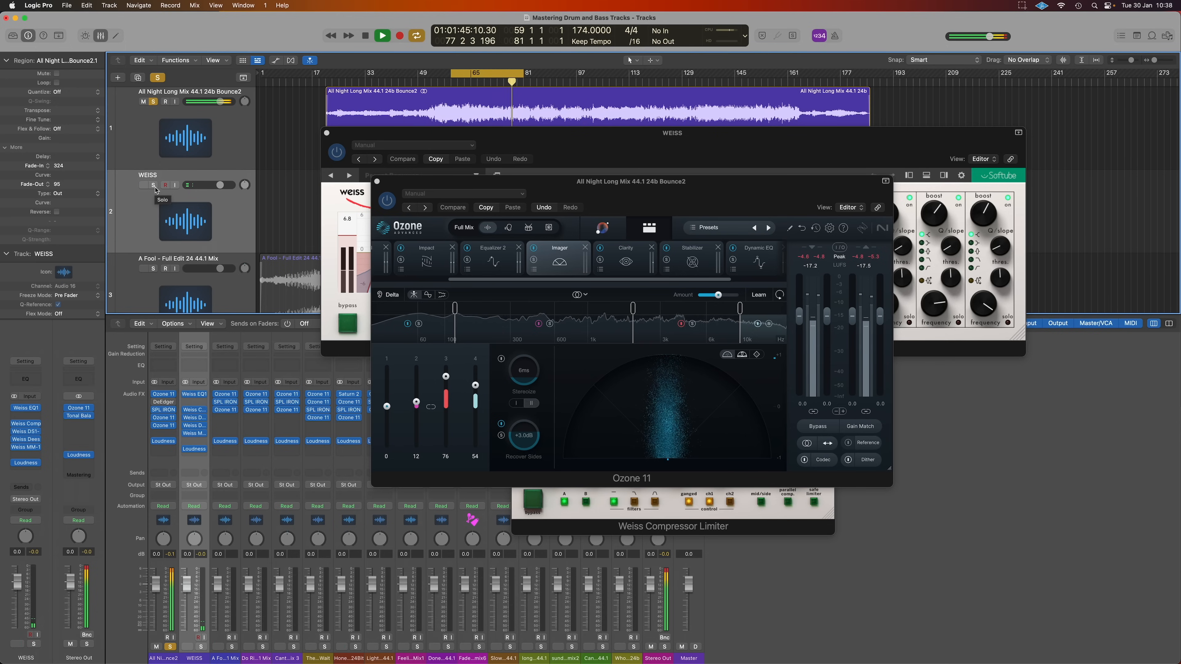
click(154, 185)
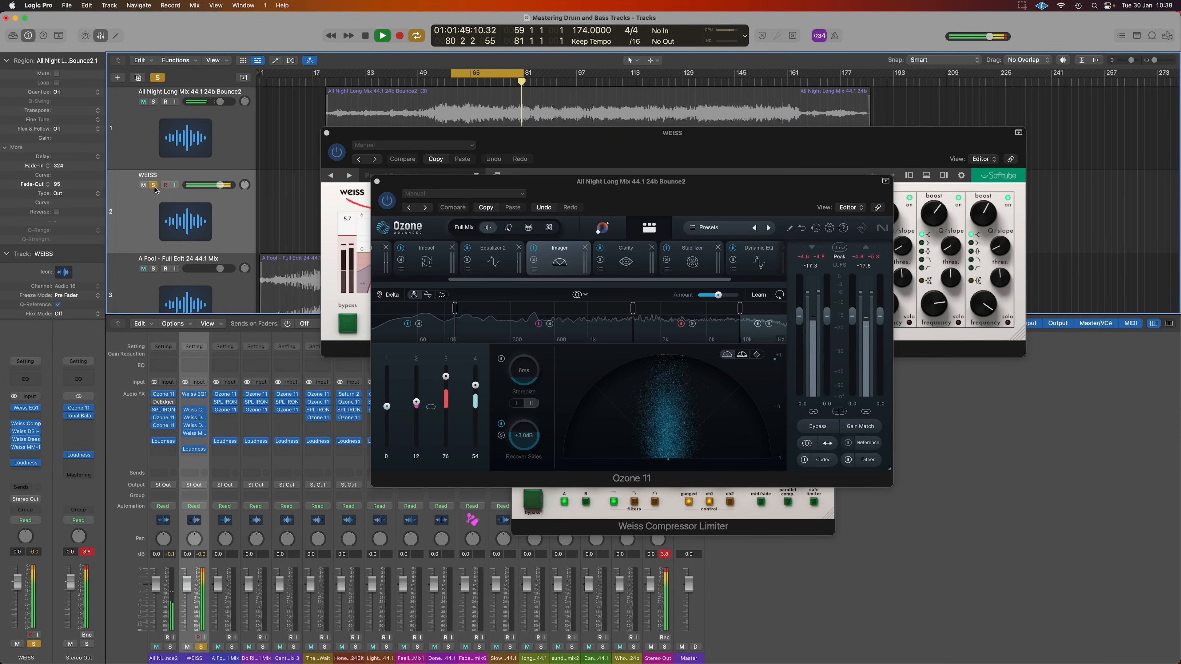
key(space)
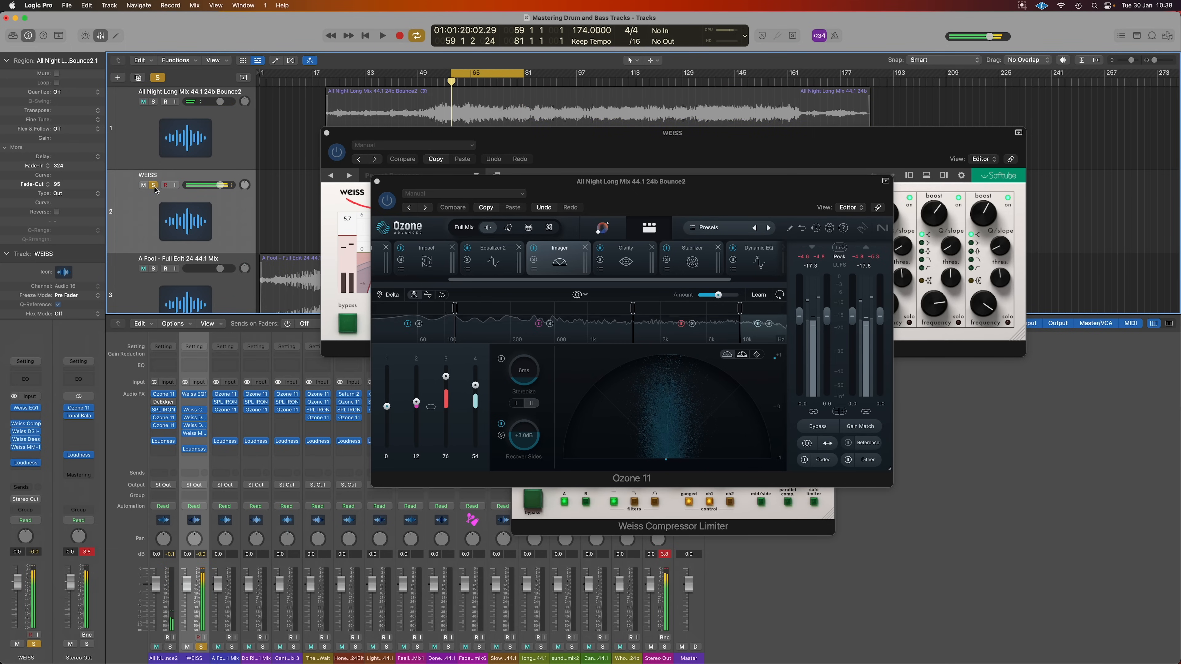
click(377, 181)
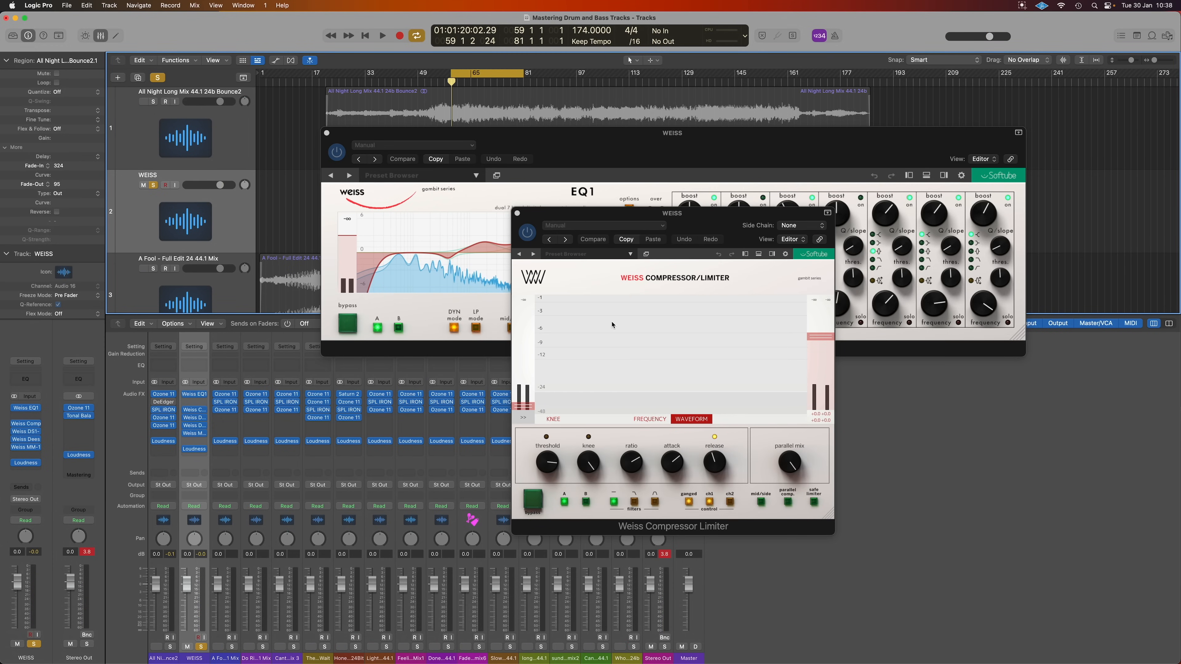
click(517, 214)
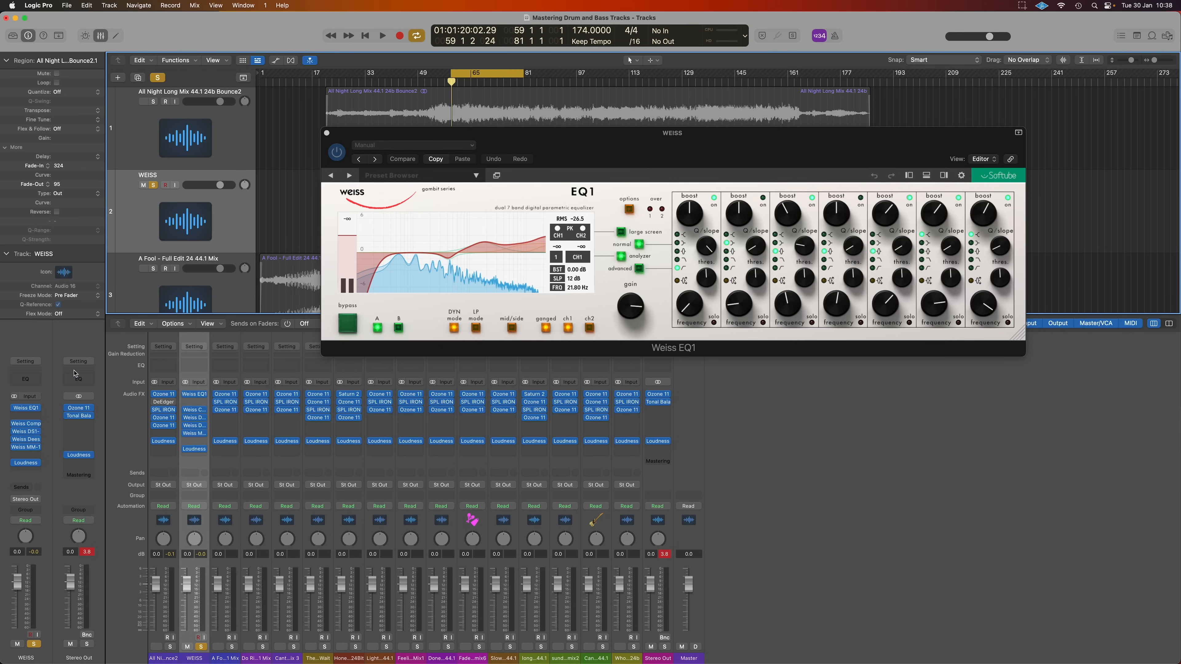
Step: Inspect the Dynamic EQ module of the first Ozone 11 on the All Night Long Mix channel and close its window
click(224, 136)
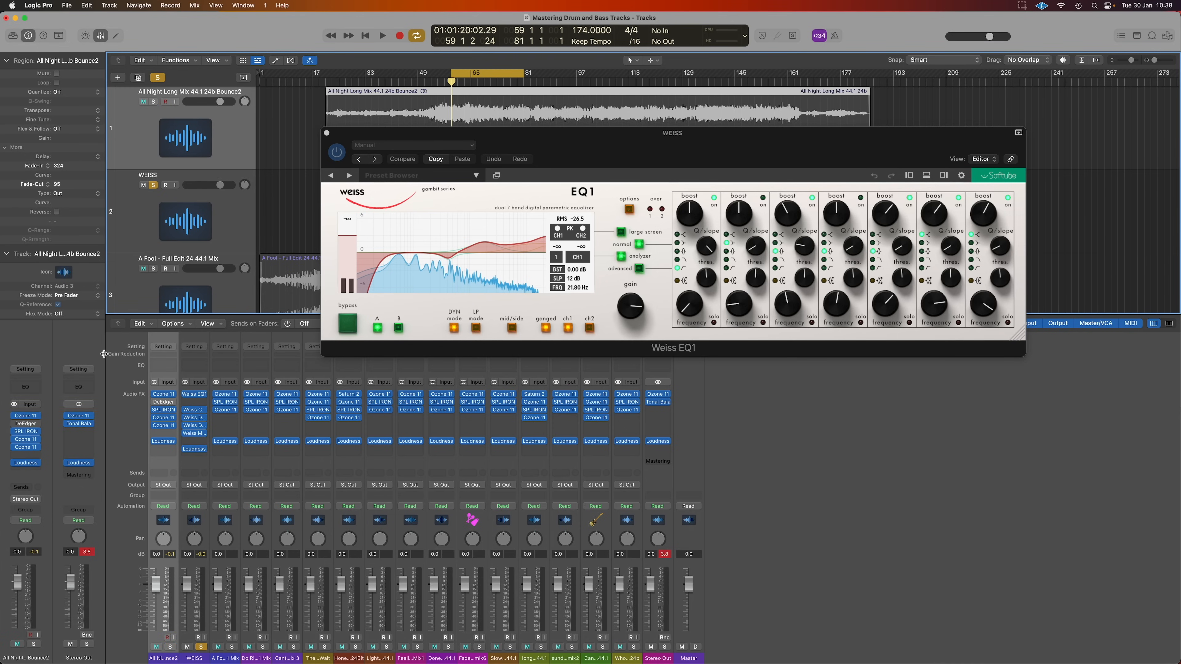
click(25, 416)
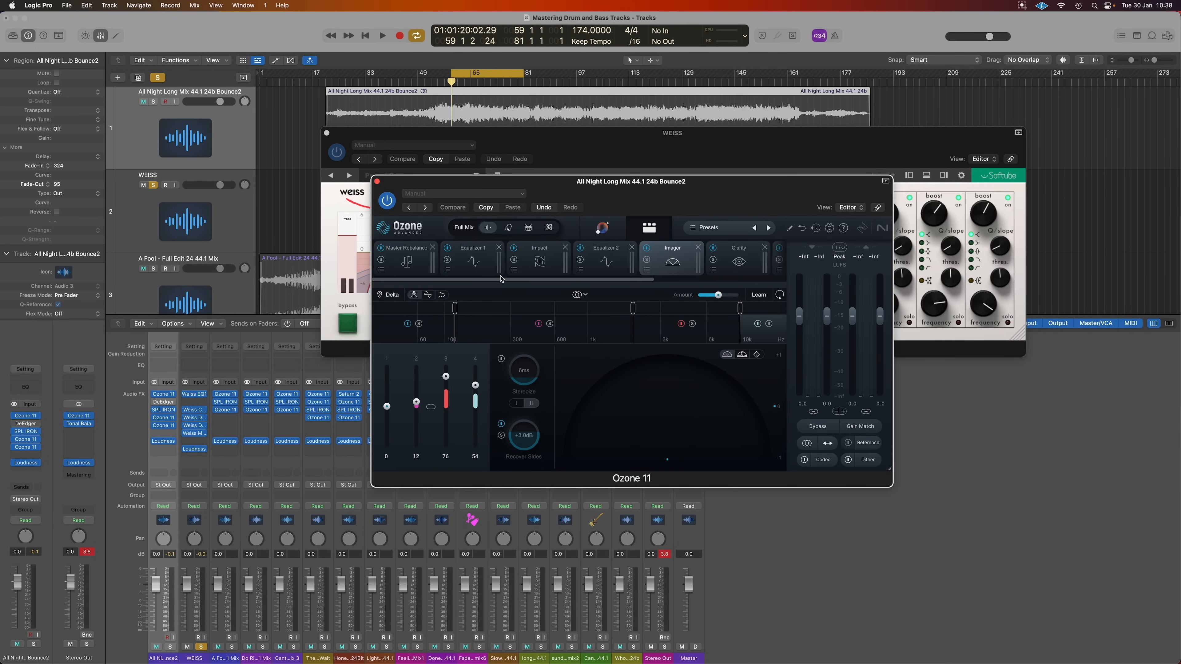
drag(618, 282, 699, 279)
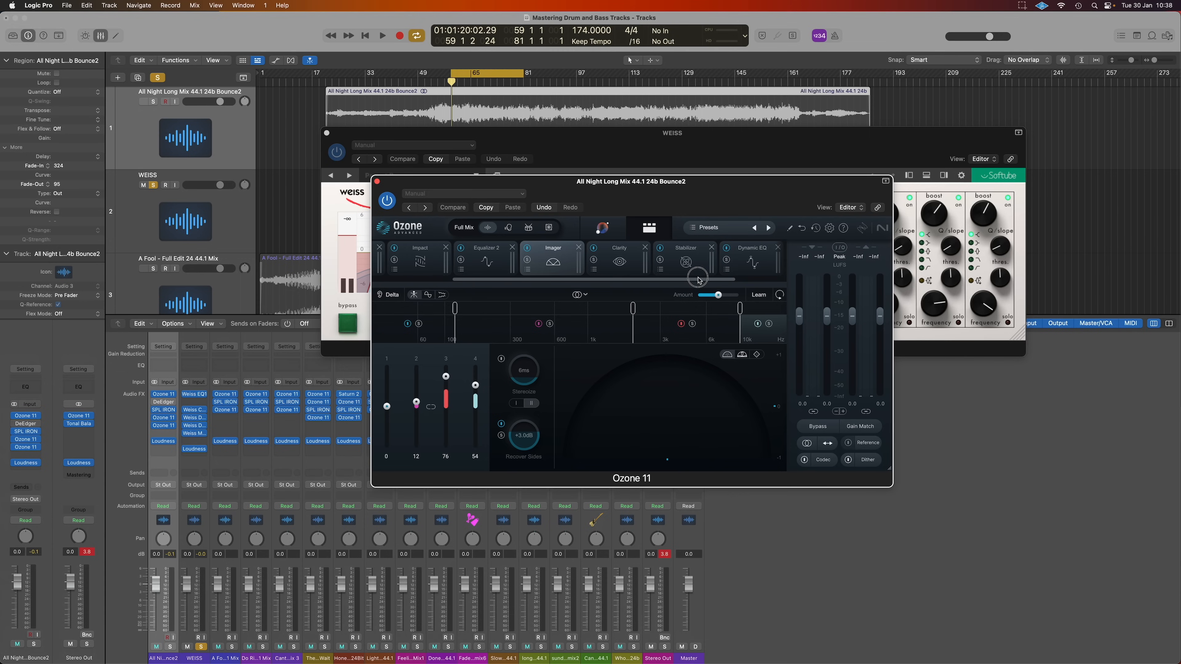
click(763, 256)
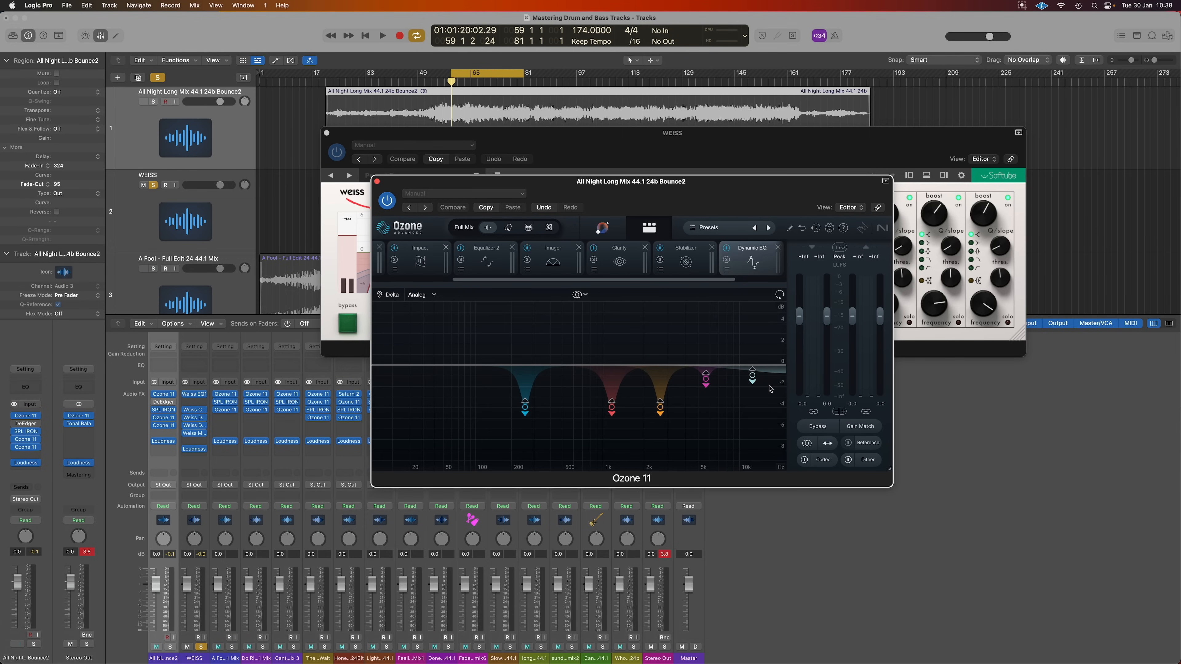
click(377, 182)
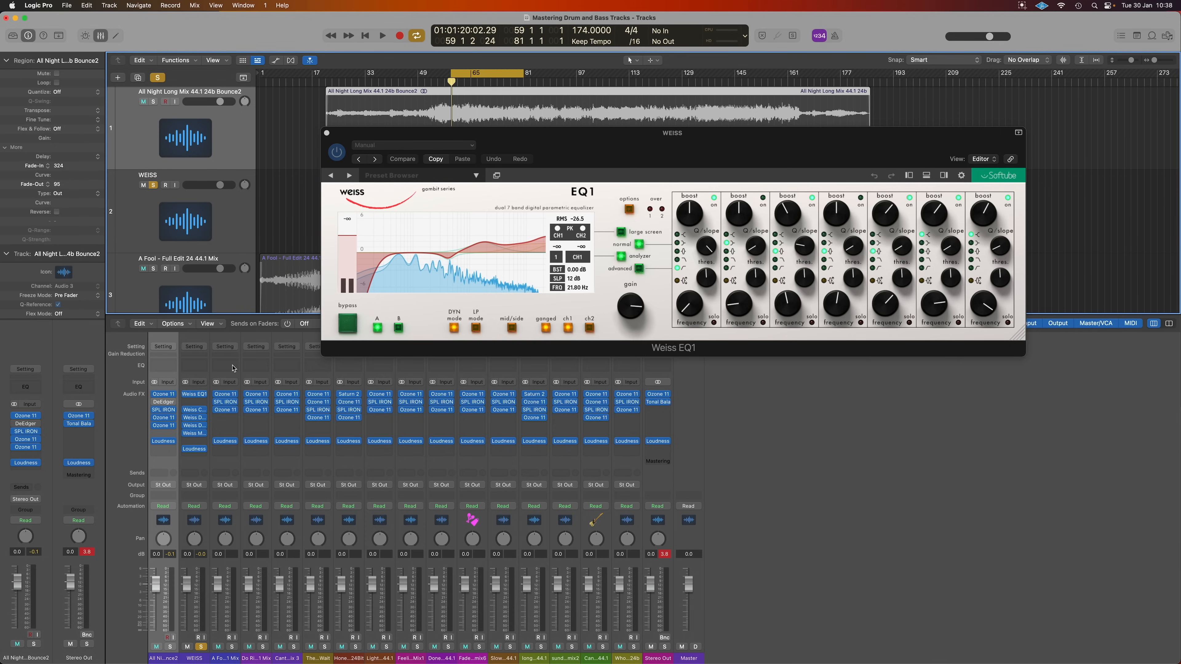
Step: Open the WEISS channel's Weiss Deess and DS1-MK3, play the loop and monitor the DS1-MK3's filtered signal
click(192, 426)
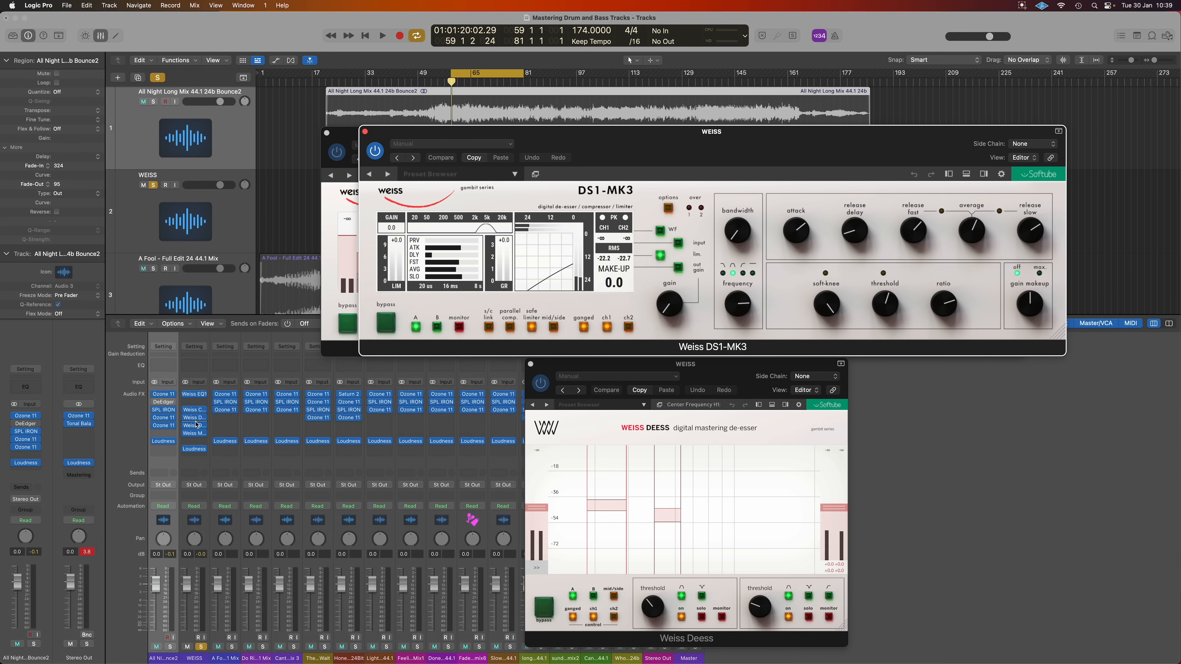
key(space)
click(460, 328)
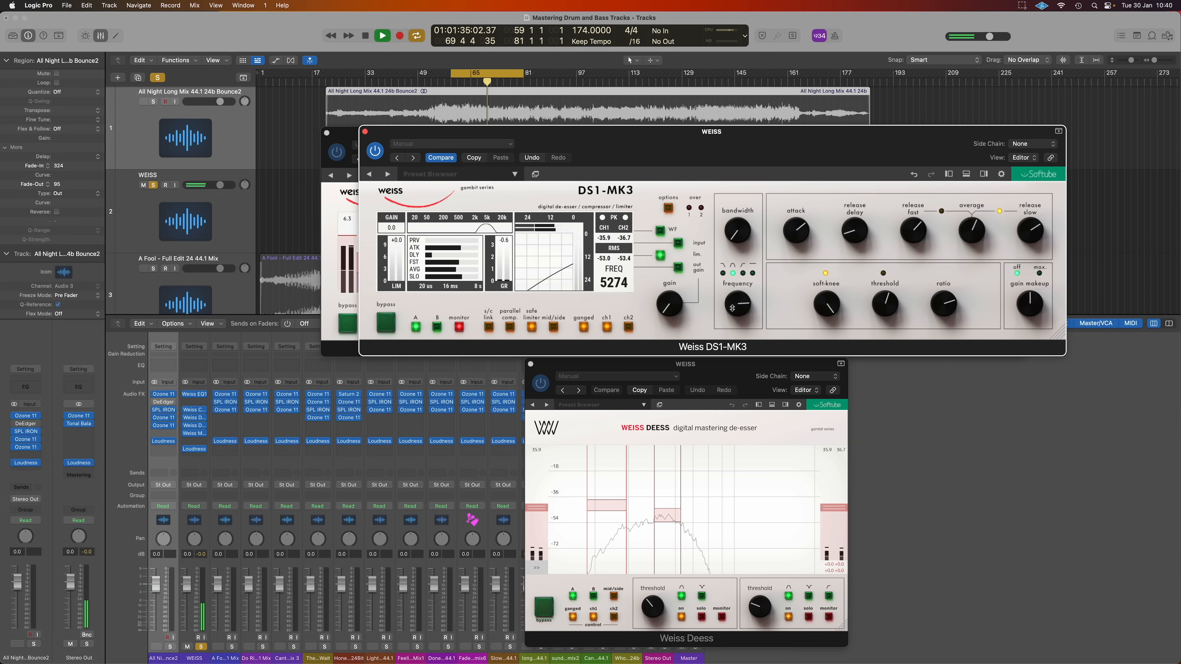
Step: Compare the 5707 Hz bell band in Ozone's Dynamic EQ with the DS1-MK3's frequency setting, and close Ozone
click(164, 395)
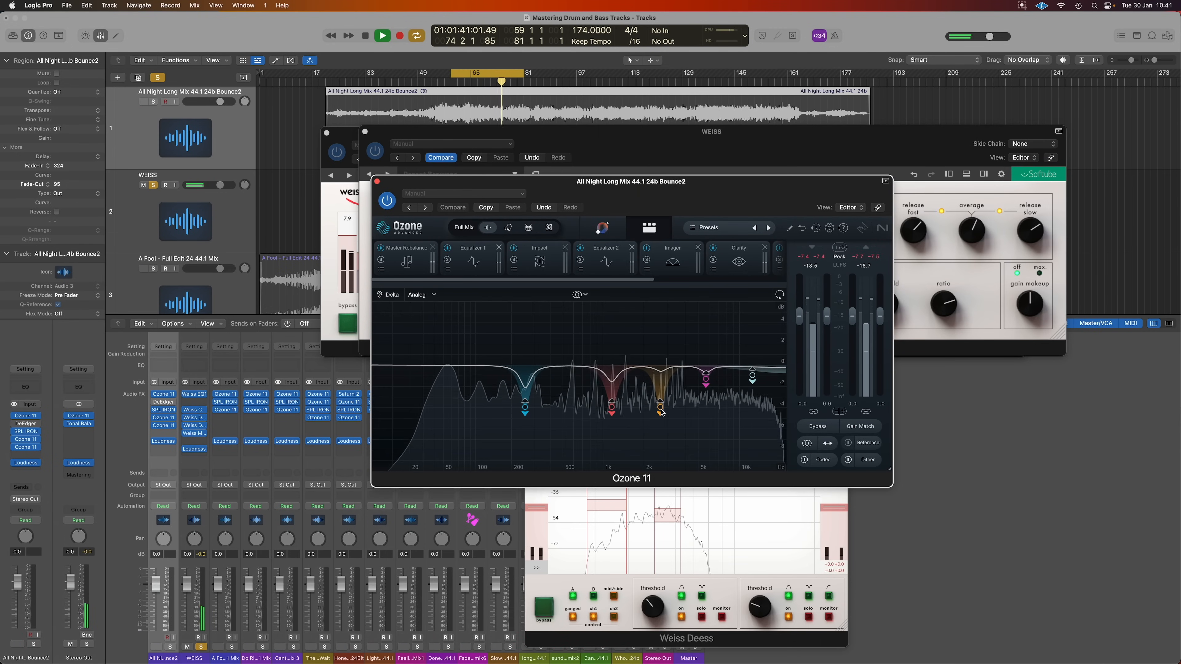
click(706, 379)
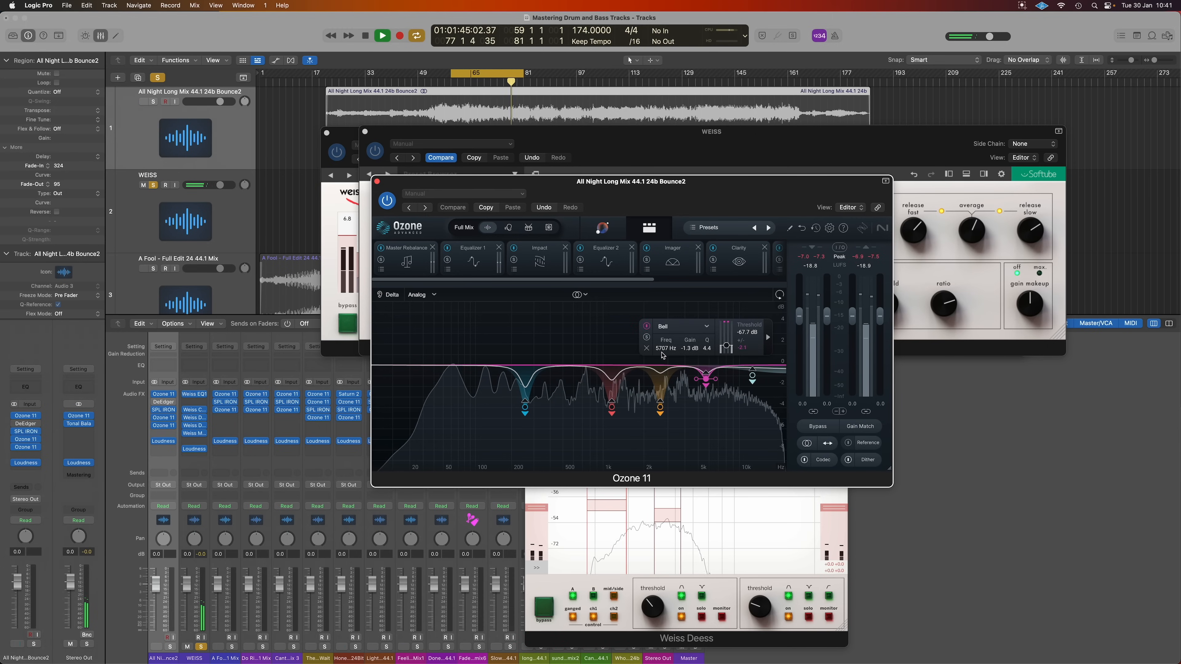
drag(621, 190, 620, 343)
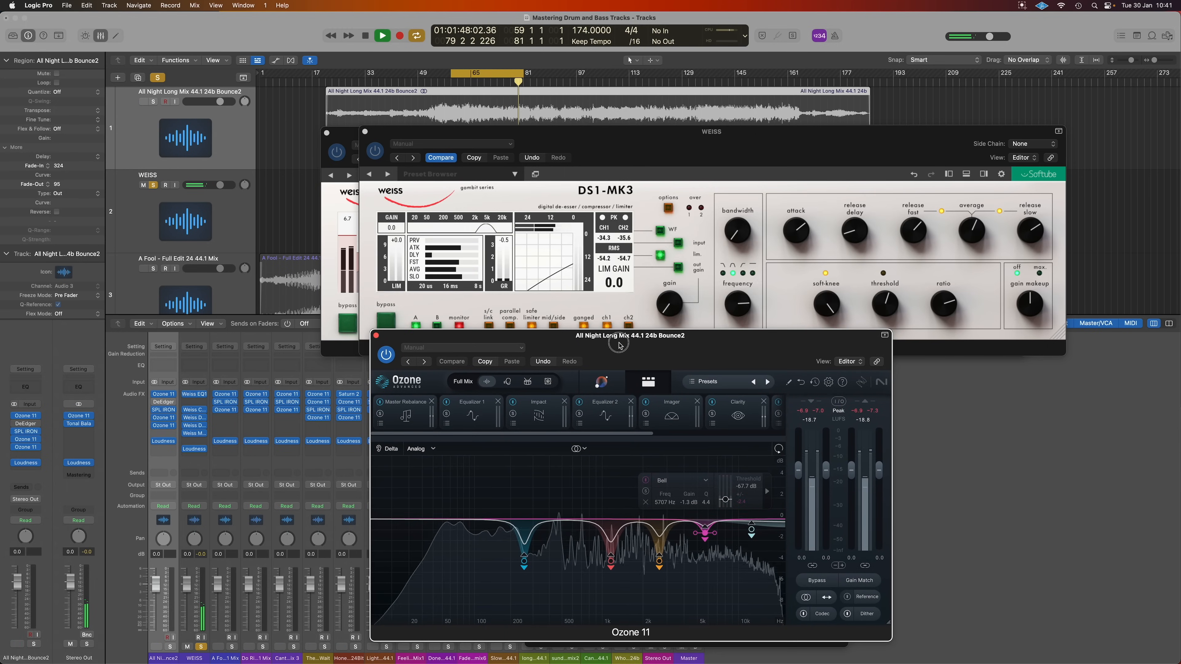
click(738, 307)
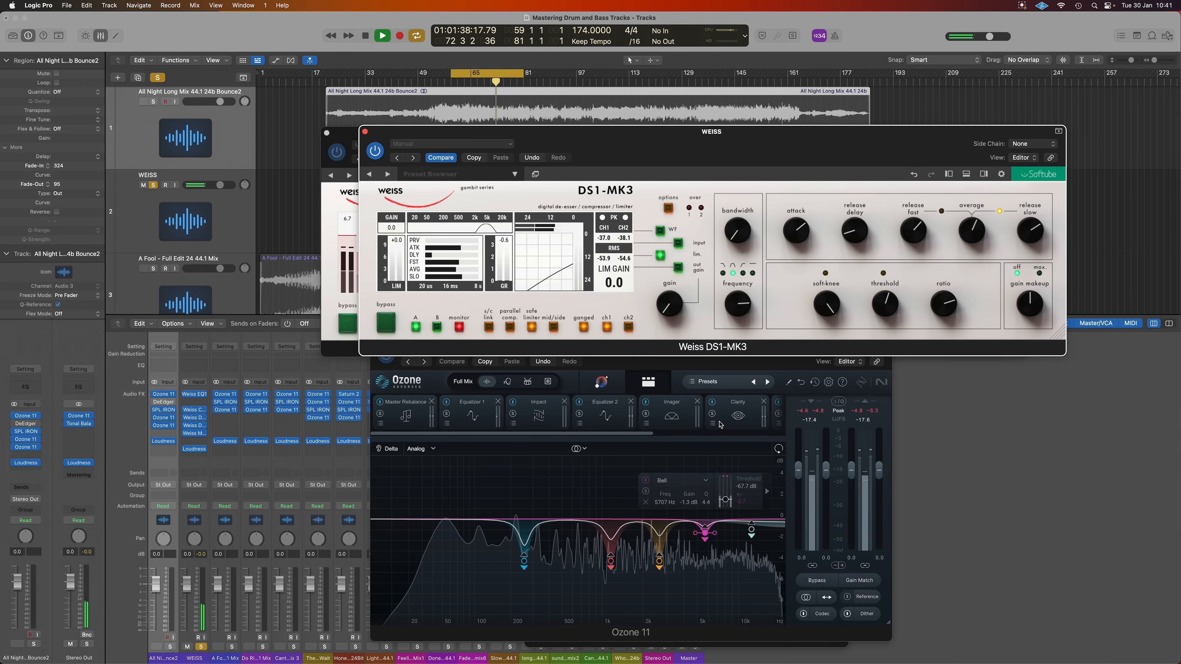
click(724, 368)
click(377, 337)
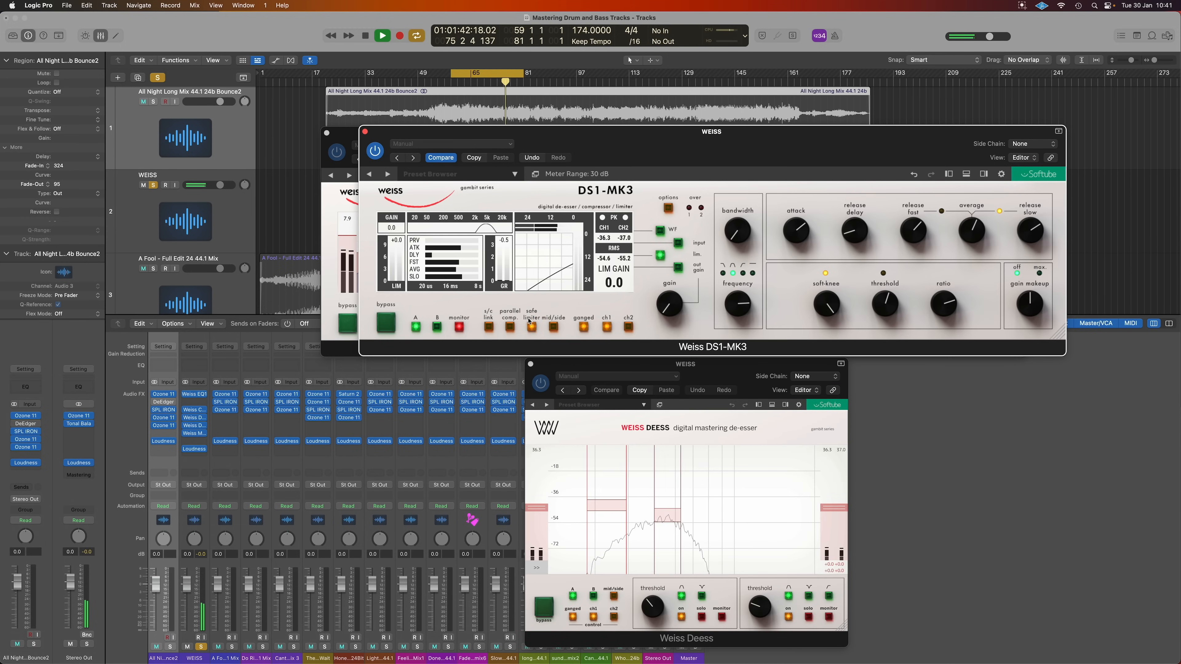
Step: Turn off monitoring in the DS1-MK3 and close its window
click(459, 327)
click(365, 133)
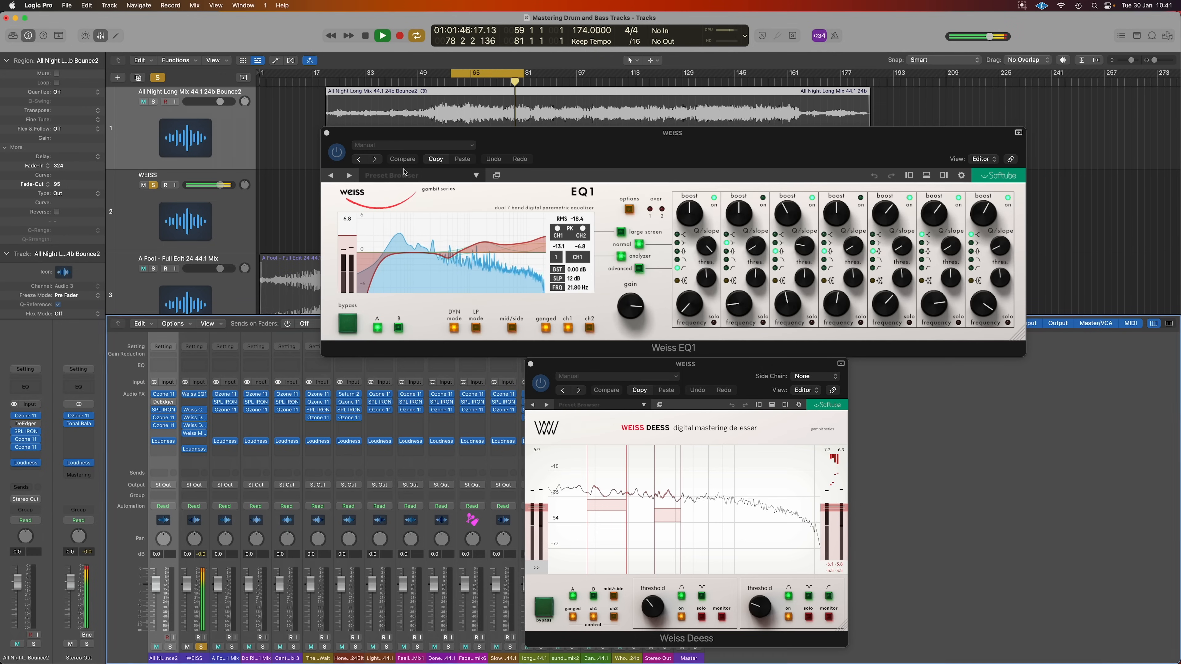
Step: Close the Weiss EQ1 window and audition the Weiss Deess's first and second bands separately through their monitors, leaving monitoring off
drag(605, 364, 571, 129)
click(327, 133)
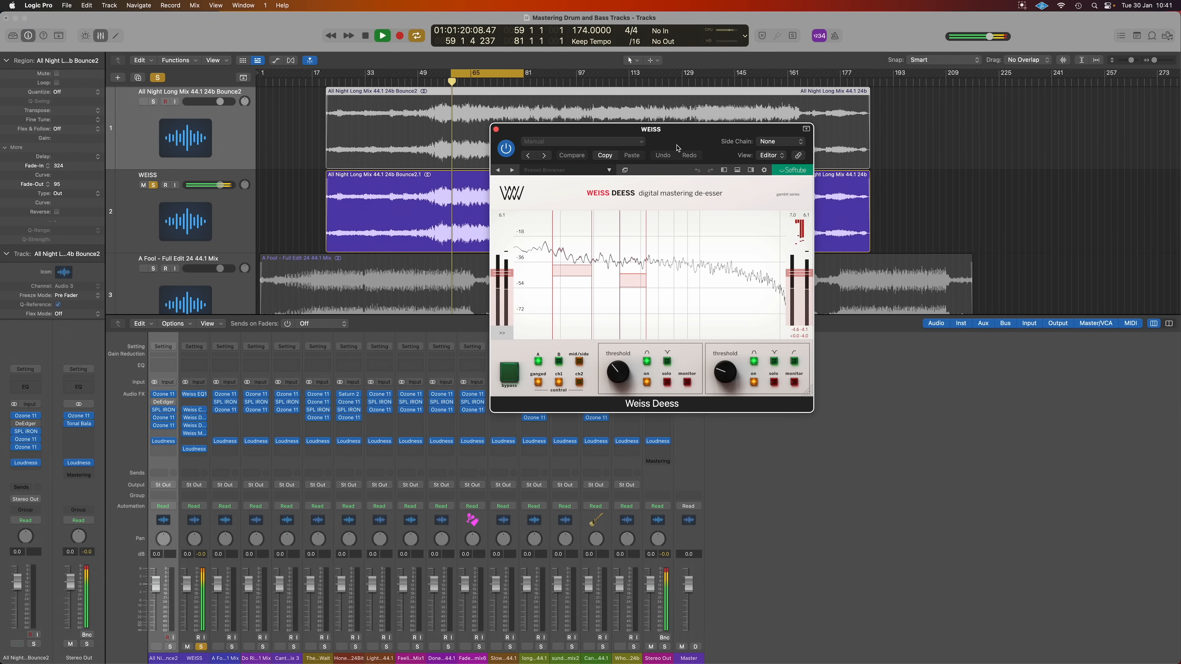
click(690, 383)
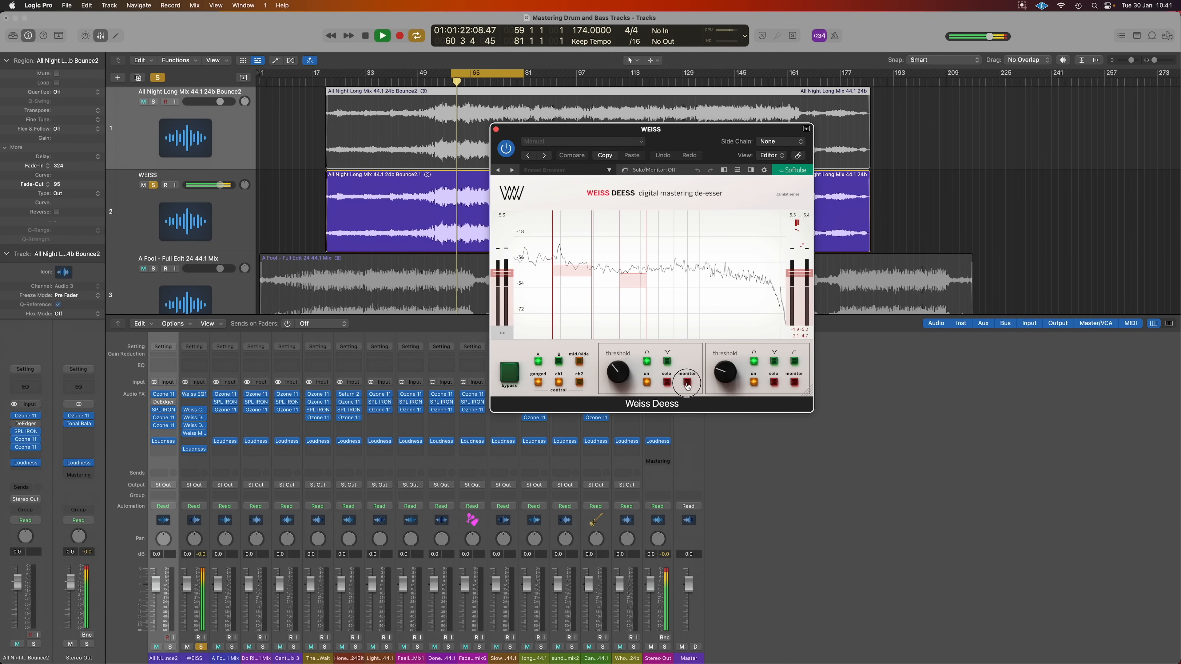
mouse_move(572, 261)
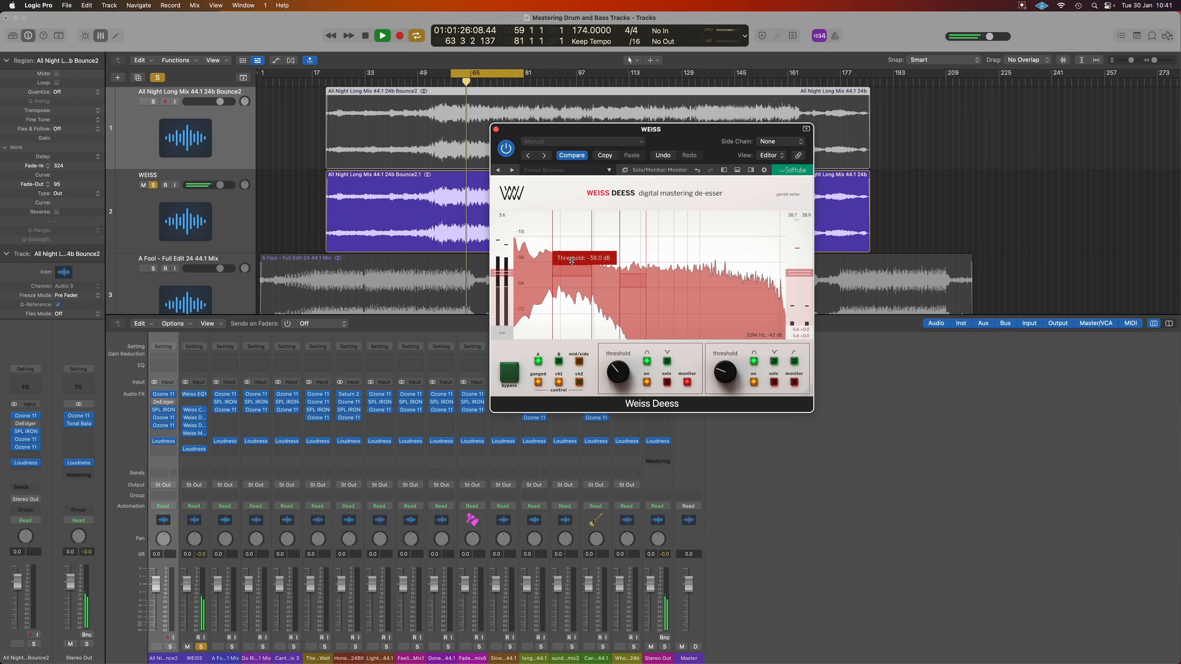
drag(571, 261, 572, 270)
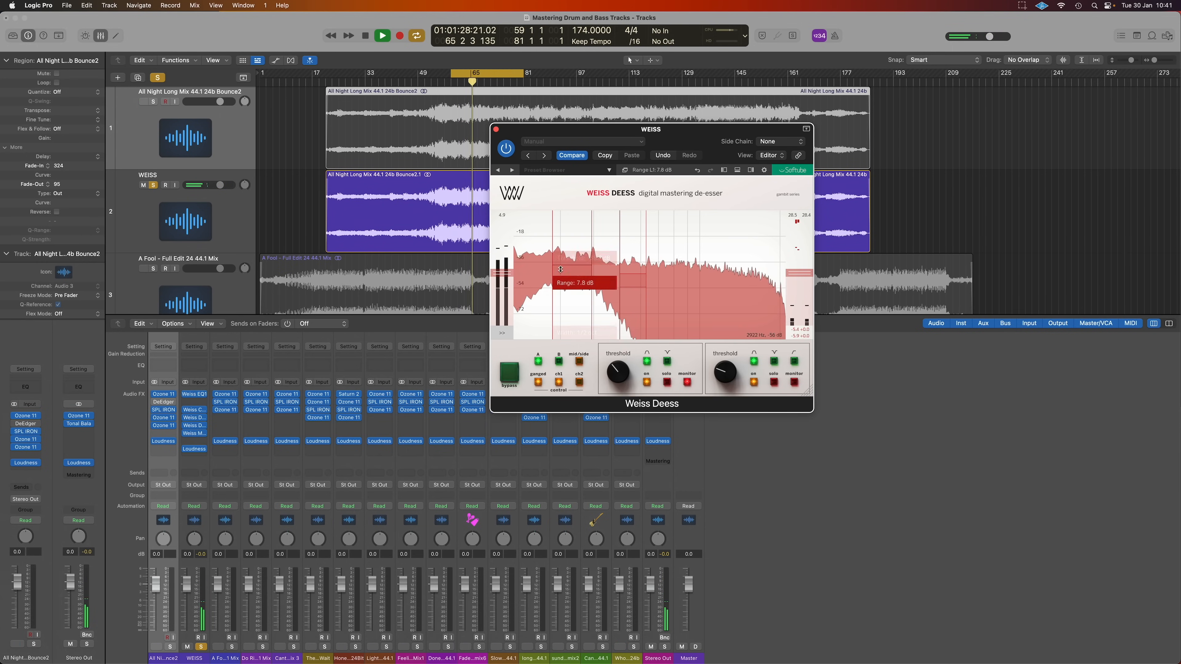
click(795, 384)
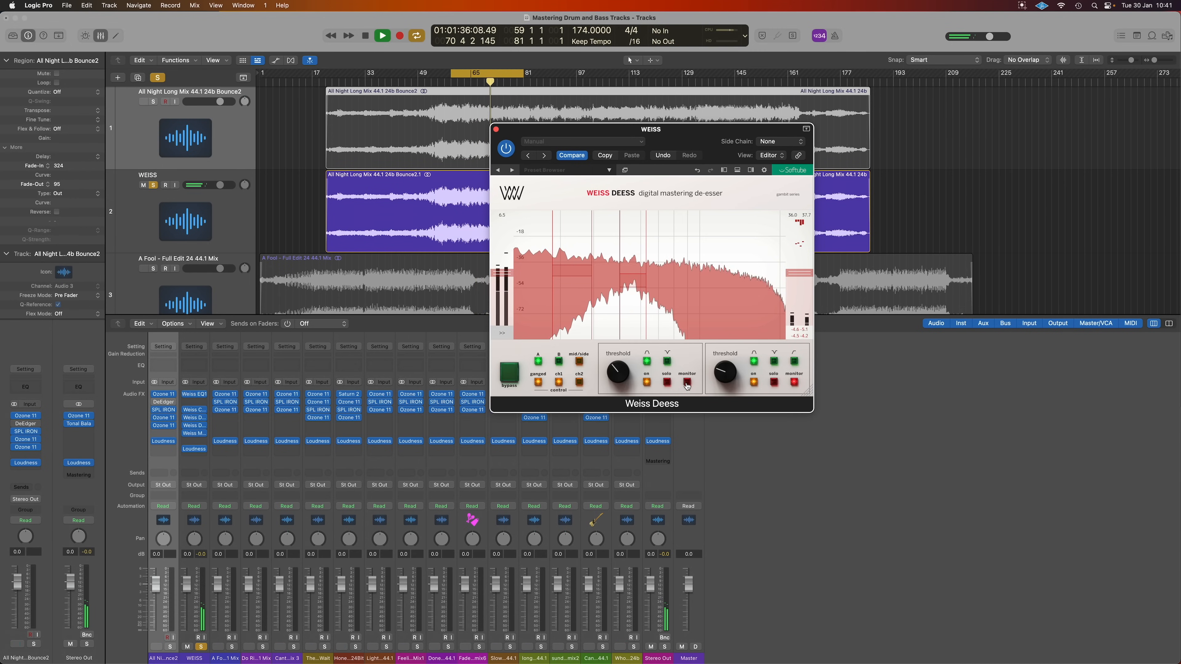
click(796, 386)
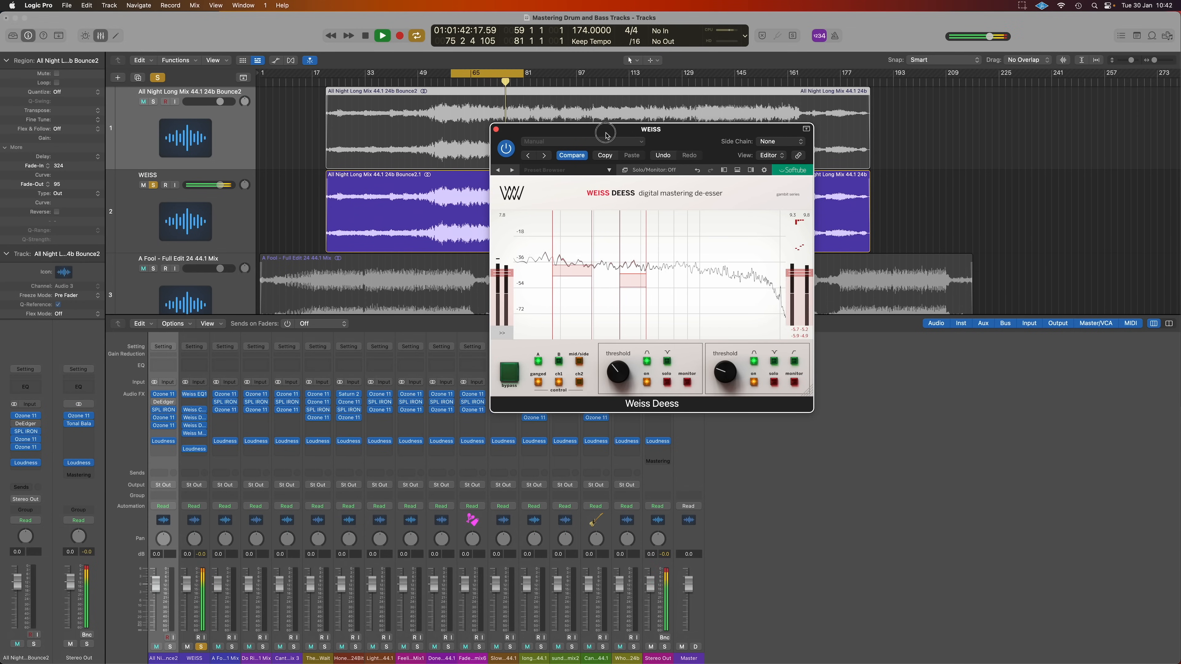
Step: Open the WEISS channel's DS1-MK3 and arrange its window alongside the Weiss Deess
drag(607, 135, 767, 151)
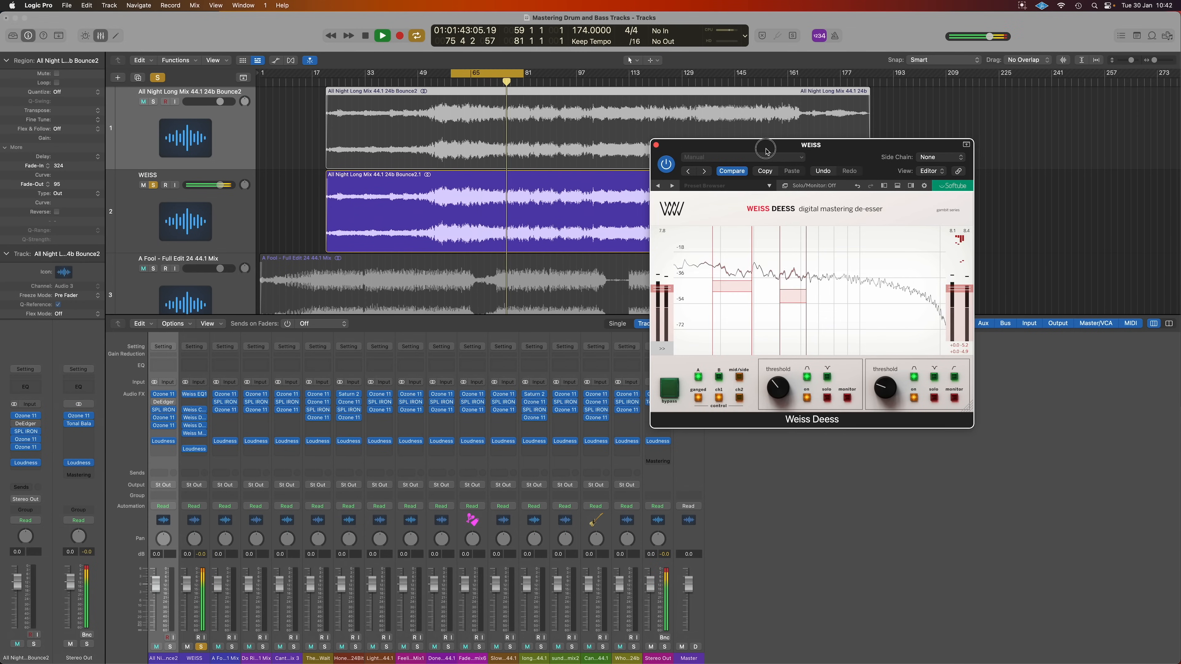
click(195, 417)
drag(716, 162, 499, 228)
click(752, 146)
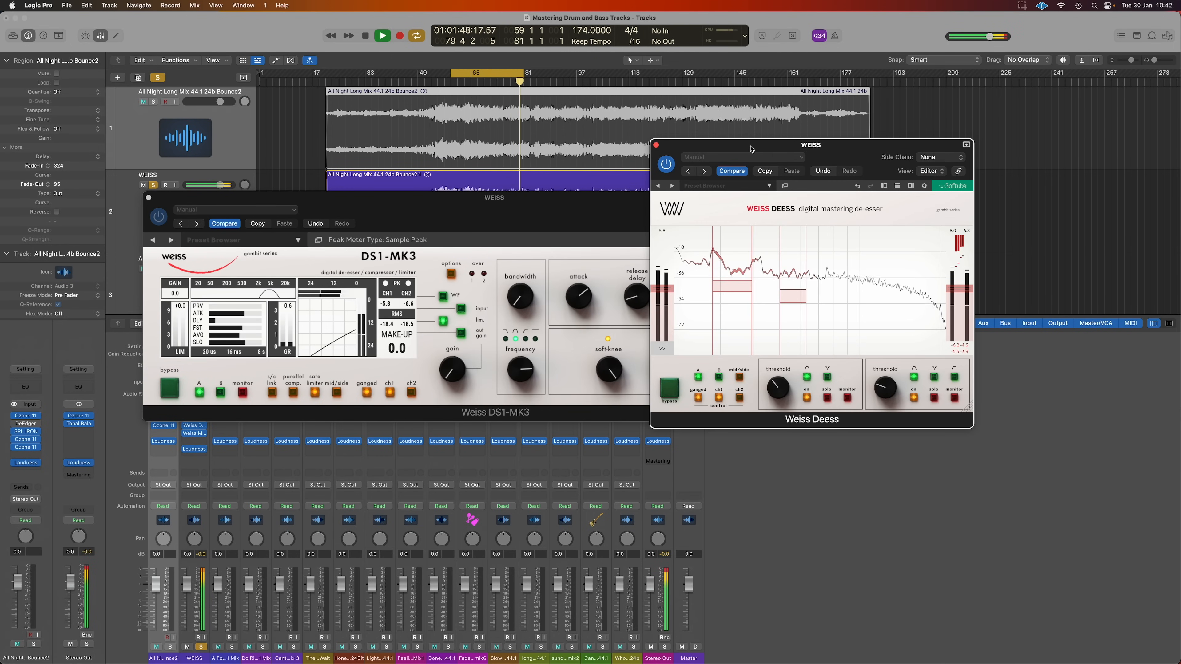
drag(752, 148, 796, 163)
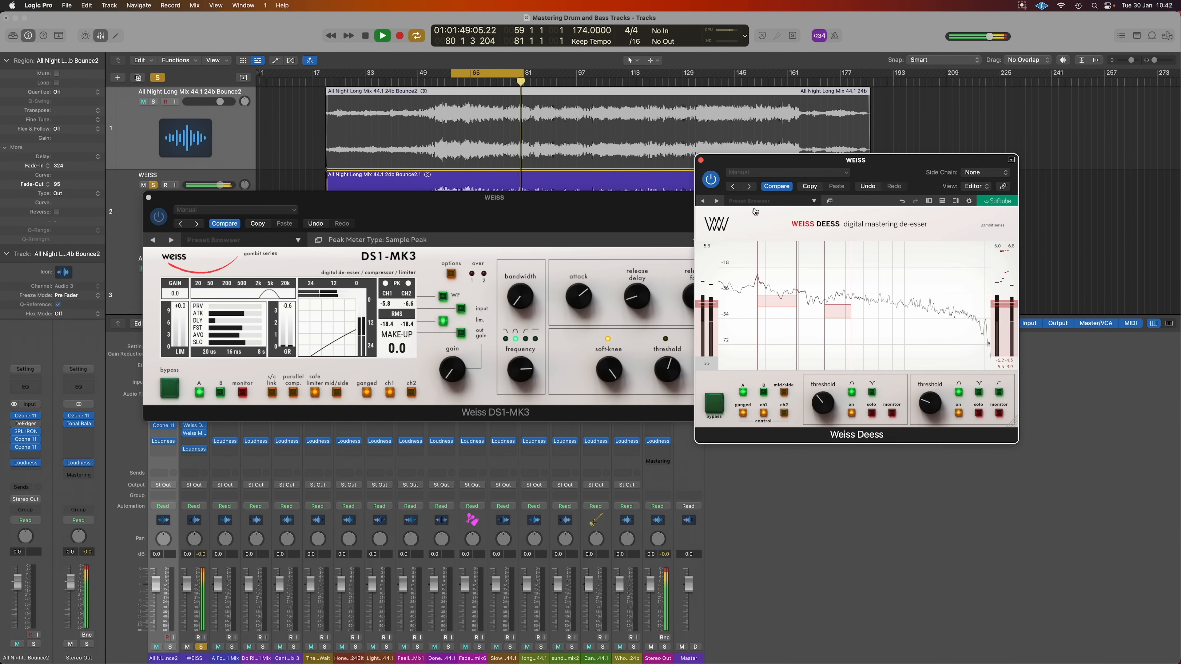
Step: Bypass the DS1-MK3 and Weiss Deess, re-enable the Deess and the DS1-MK3 one by one to compare, and close both windows
click(159, 217)
drag(614, 204, 596, 202)
click(885, 168)
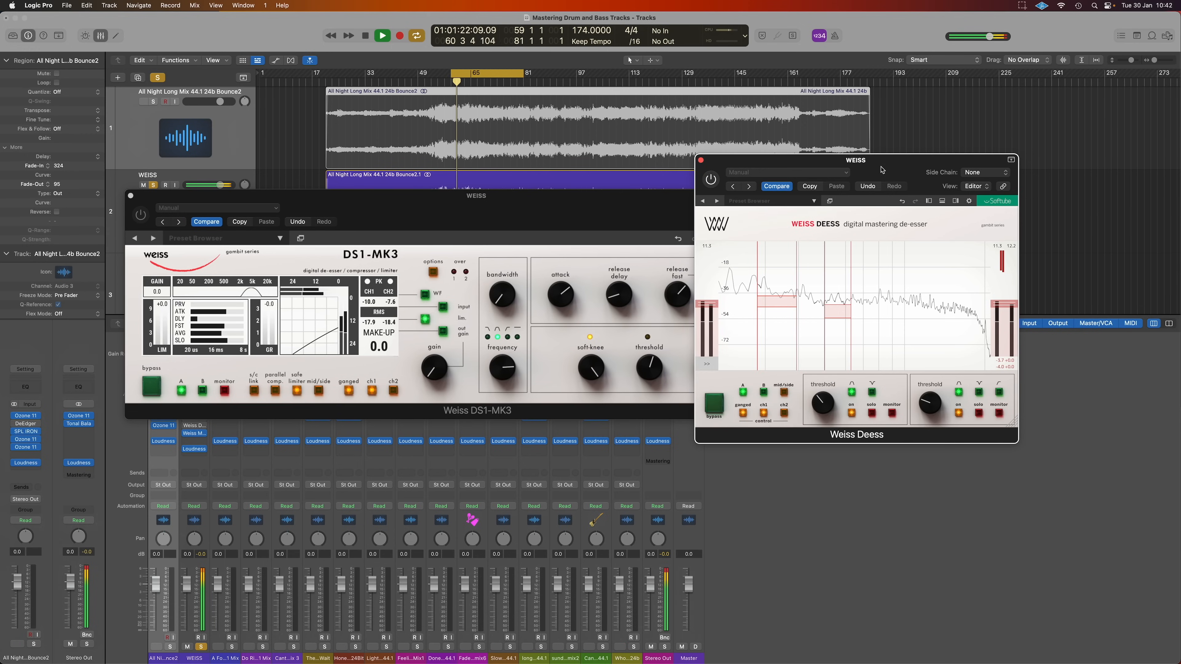
click(710, 183)
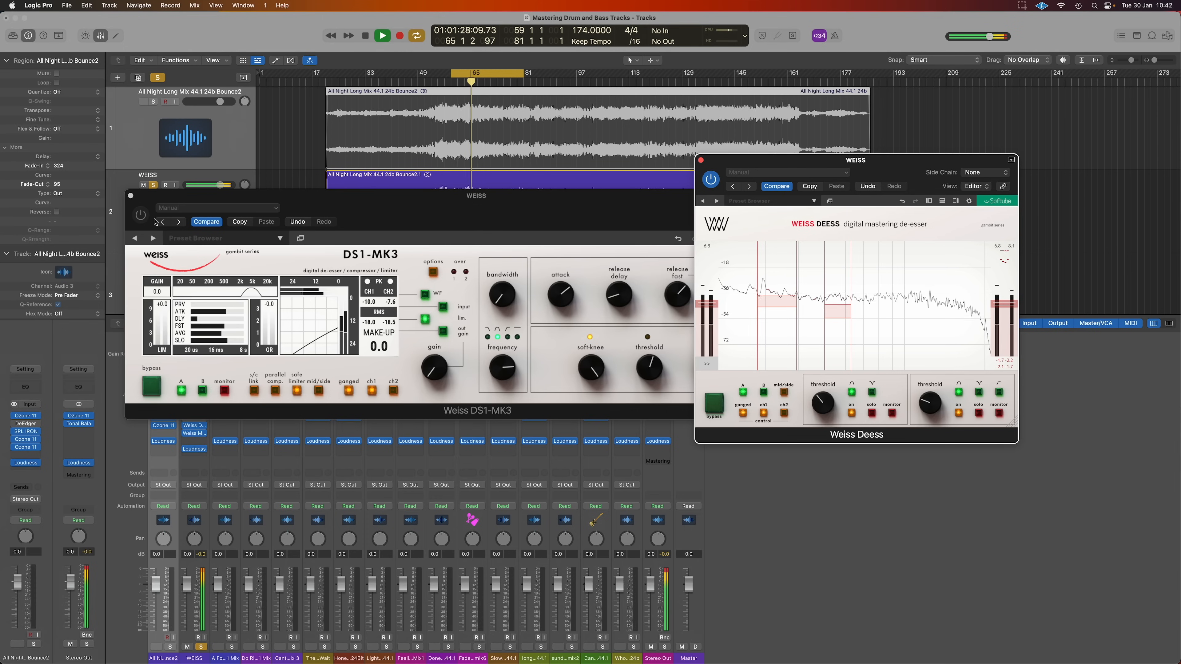
click(141, 215)
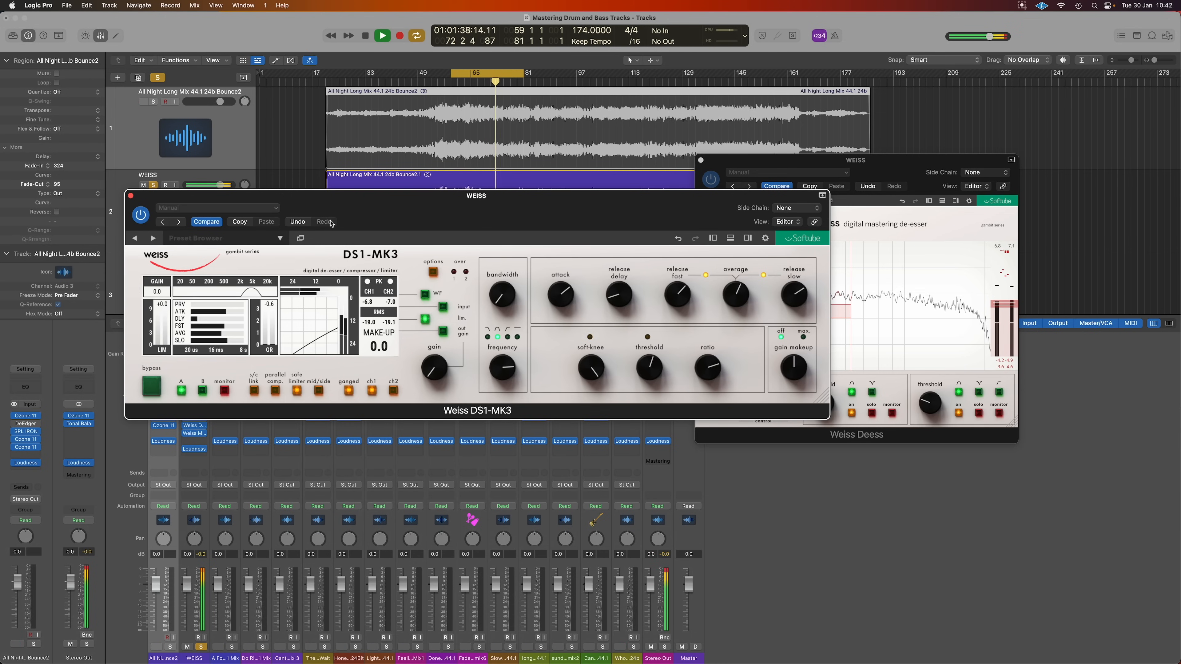
click(129, 194)
click(701, 160)
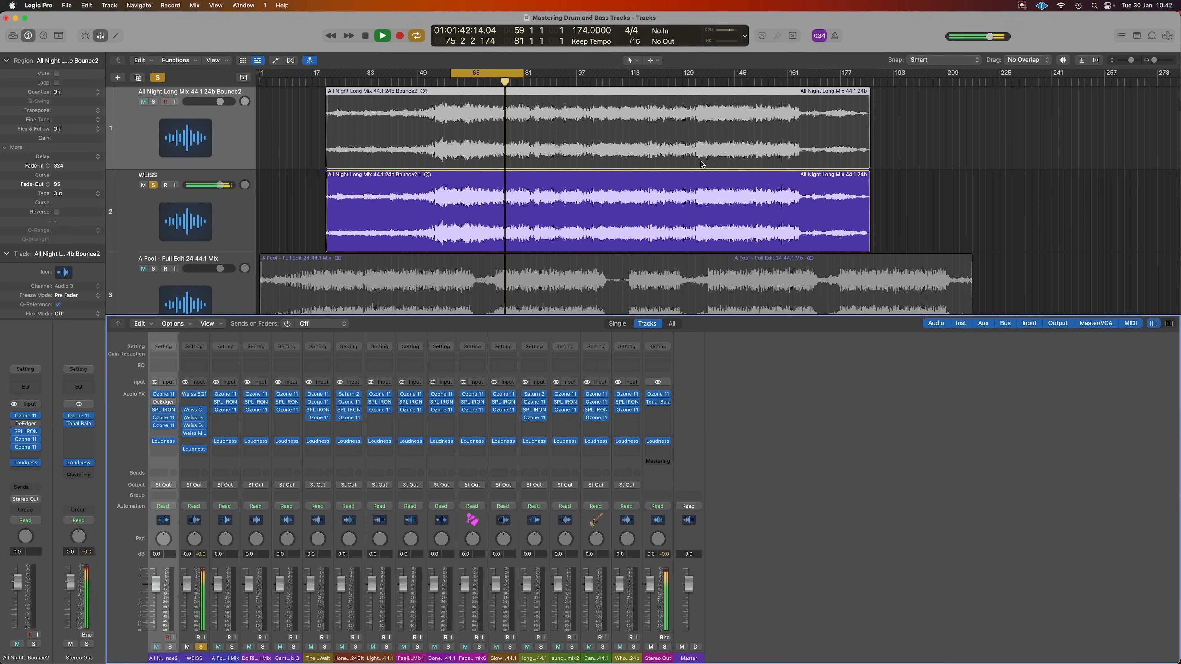
Step: Open the WEISS channel's MM-1 Mastering Maximizer and examine its style, parallel mix and gain reduction during playback
click(195, 432)
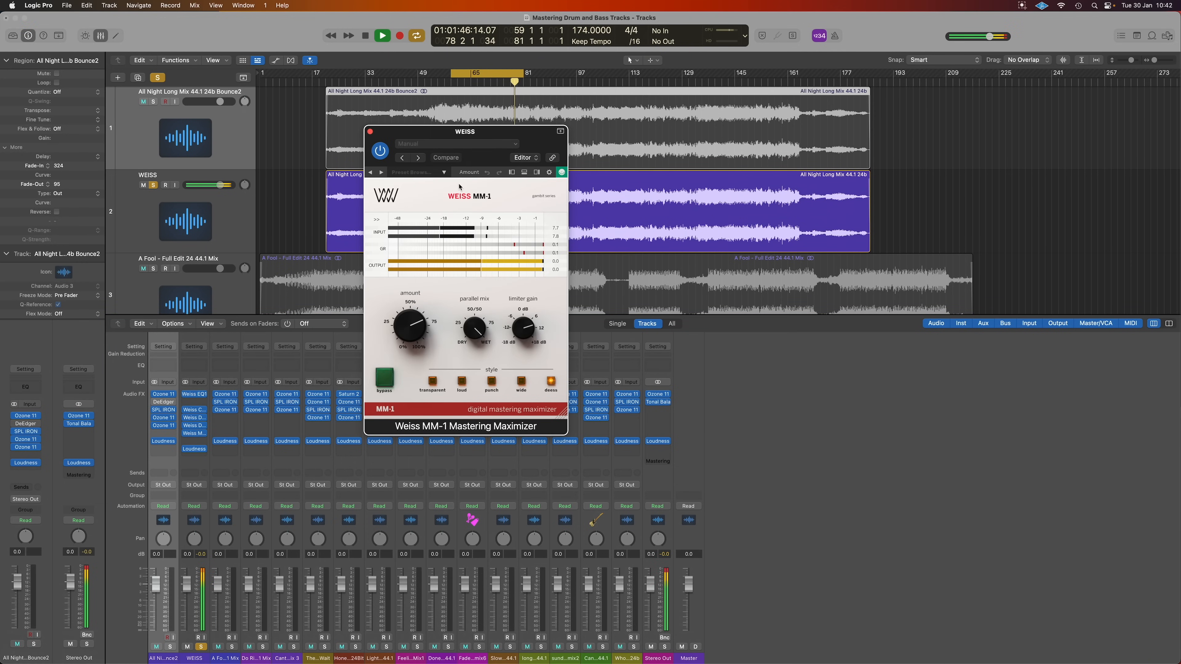
drag(474, 135, 645, 181)
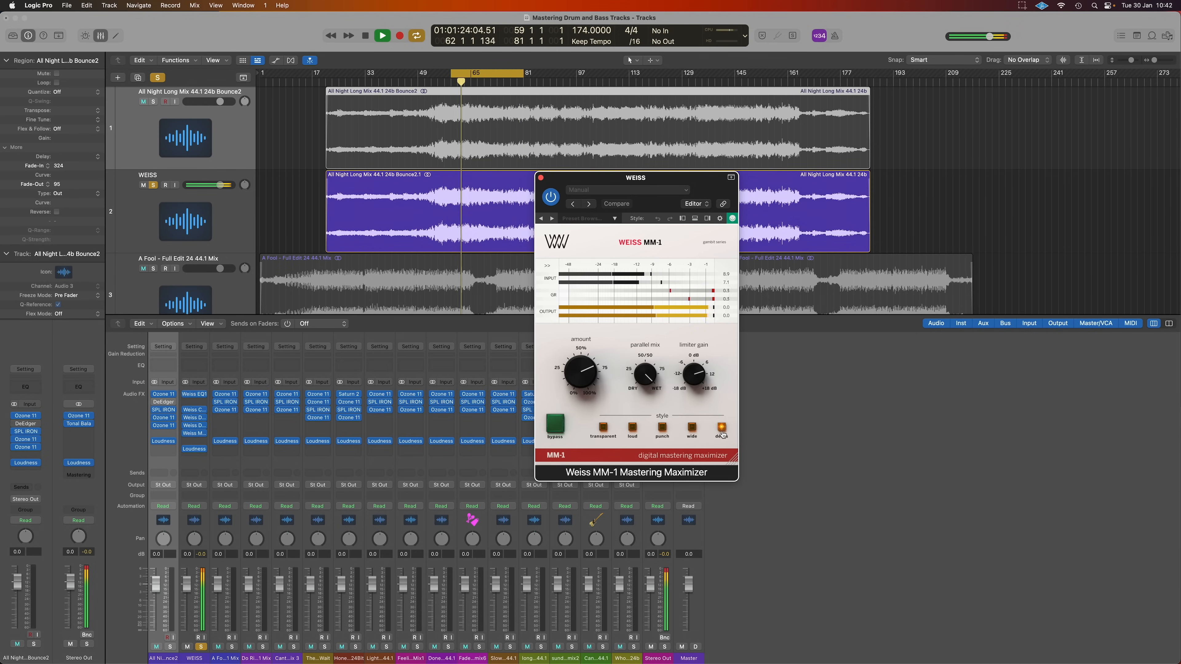
mouse_move(642, 384)
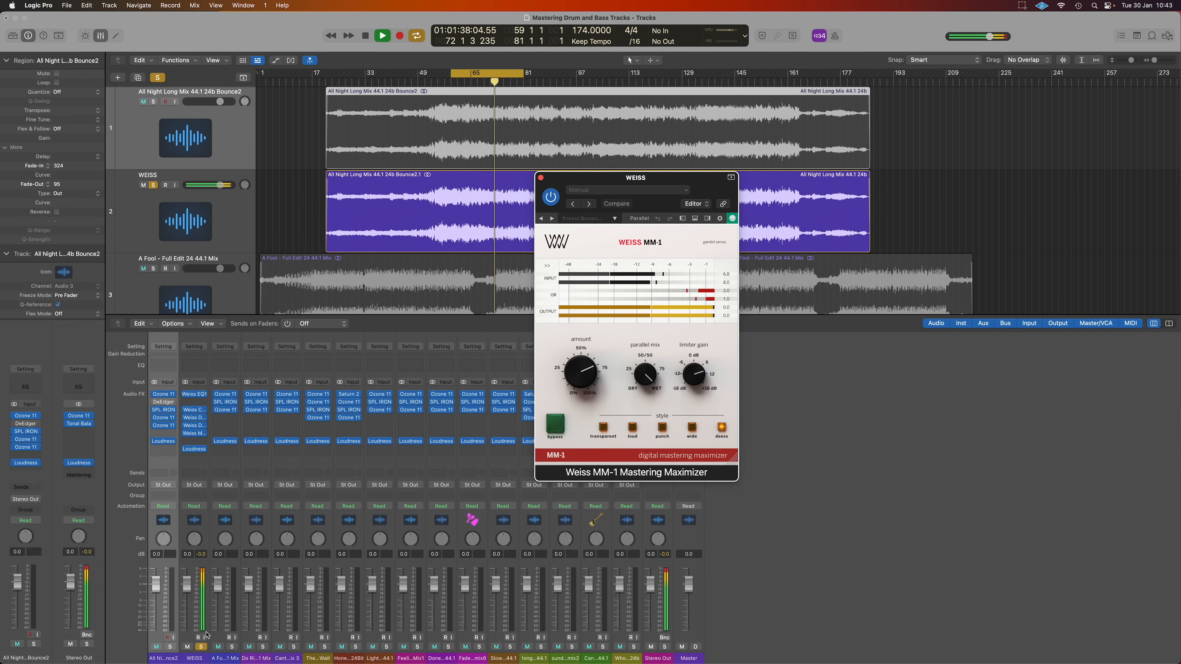
Step: Solo the All Night Long Mix channel and switch the solo back to the WEISS channel to compare both masters
click(170, 648)
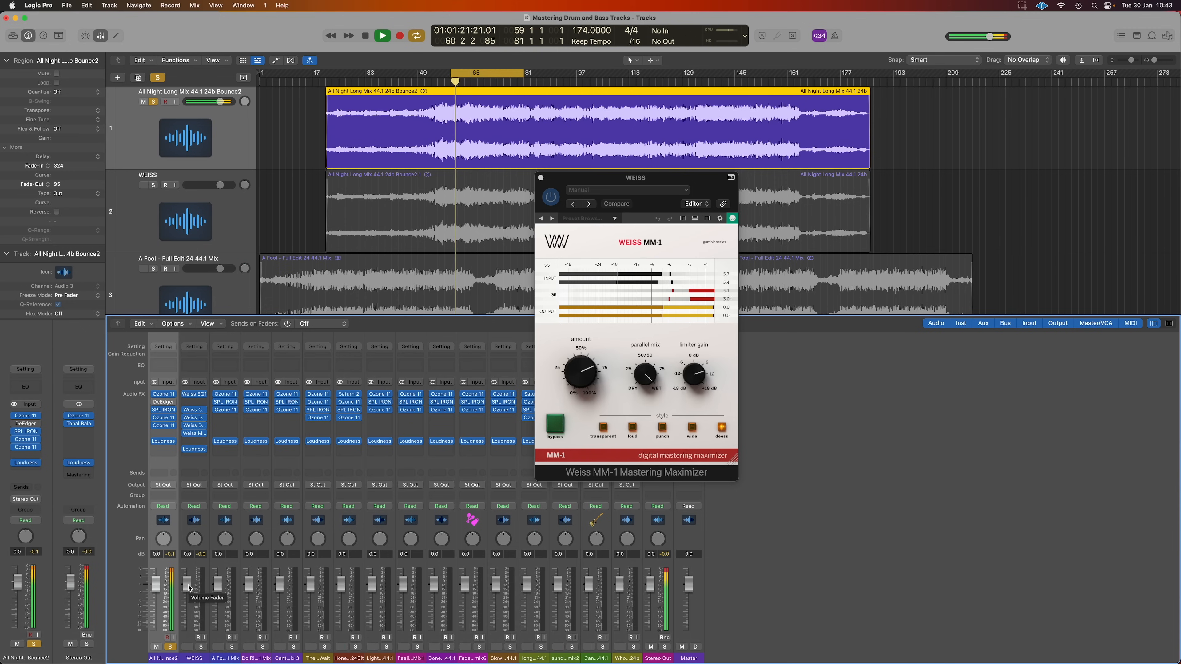
click(201, 648)
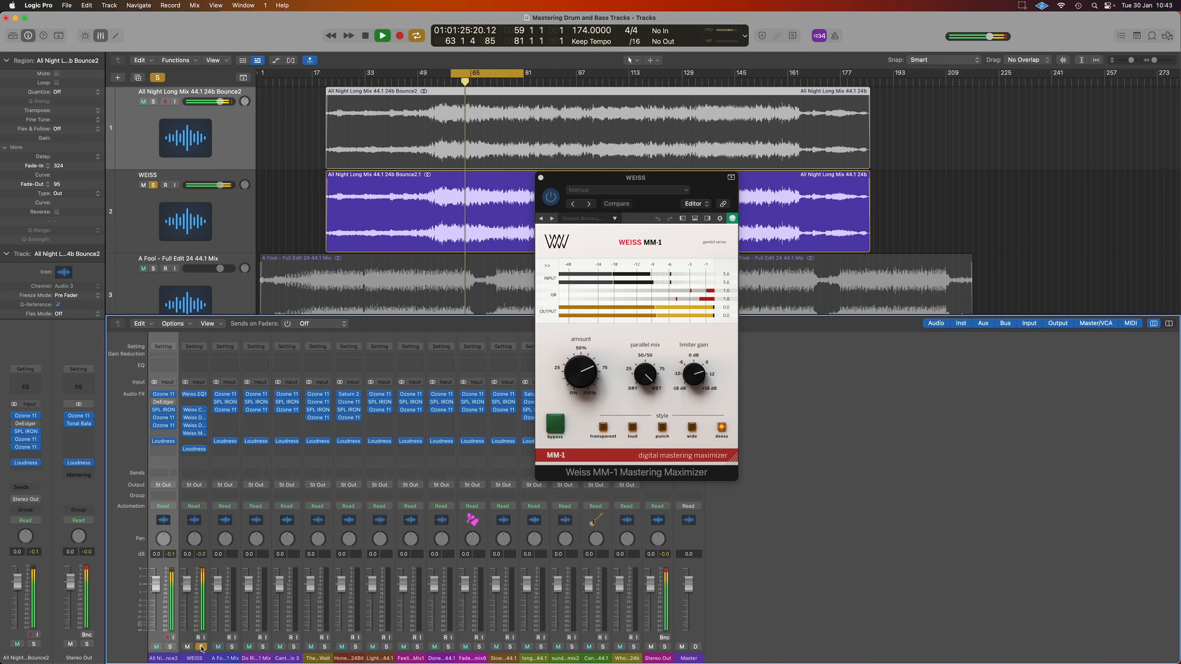